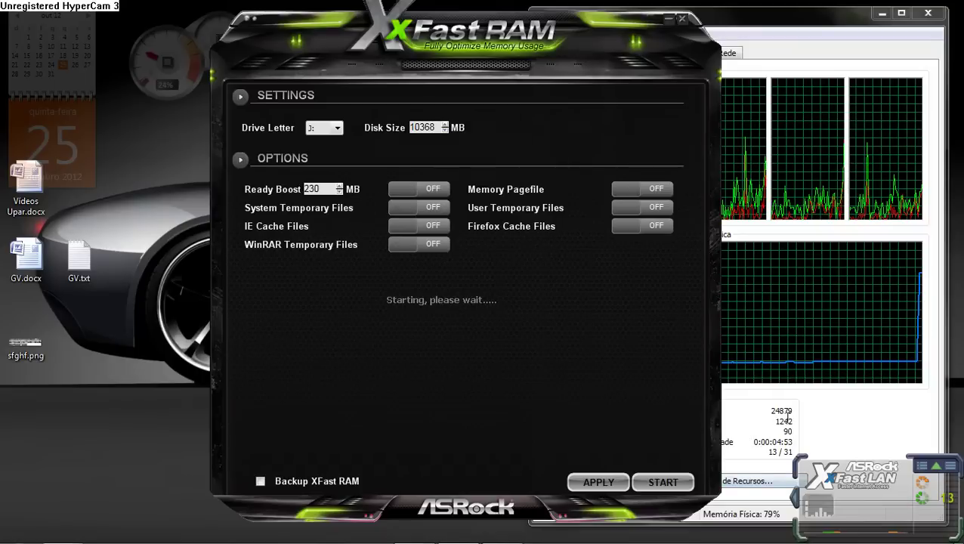
Step: Dismiss the AutoPlay prompt for the new ASR_RAMDISK (J:) drive and minimize Task Manager
left_click(763, 420)
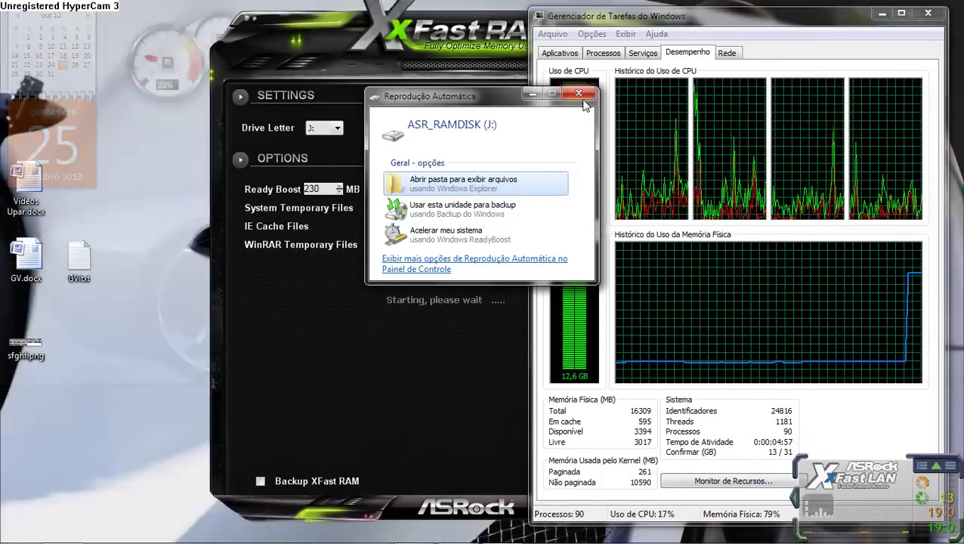
left_click(578, 93)
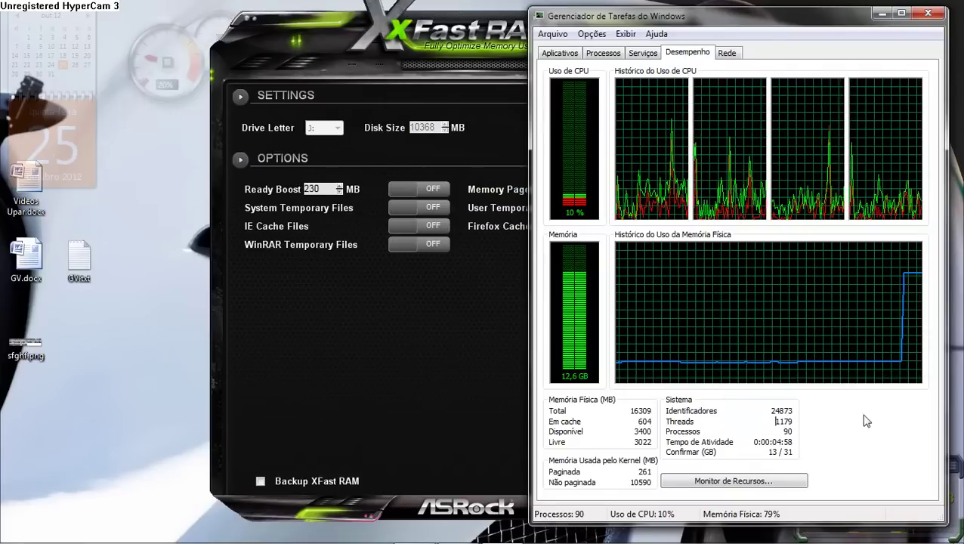
left_click(883, 15)
Step: Quick-format the ASR_RAM (J:) drive as NTFS using the device's default settings
left_click(672, 22)
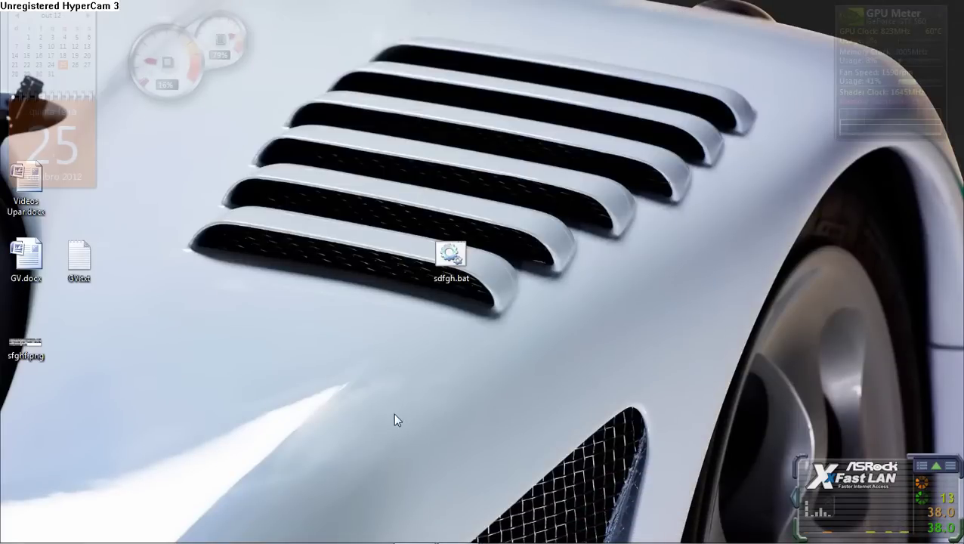
key("super+e")
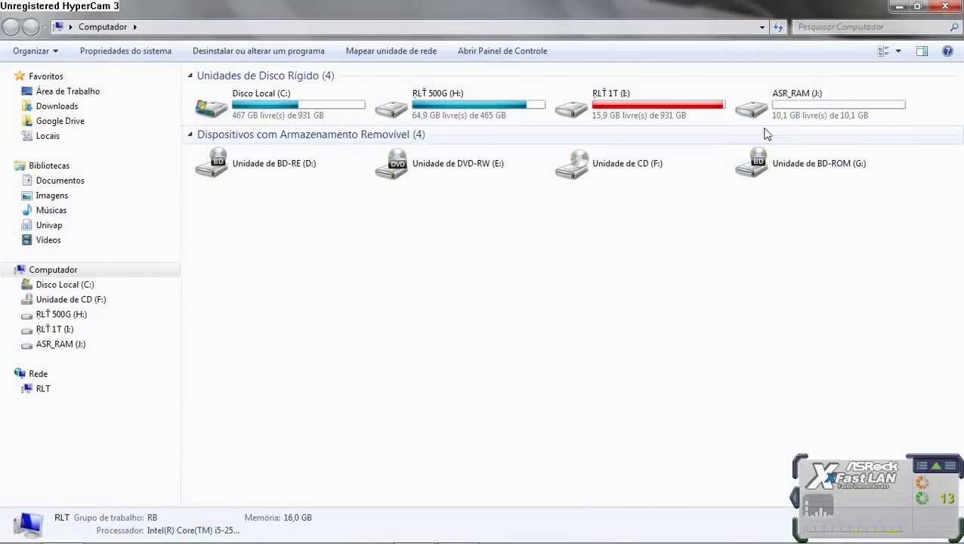
left_click(786, 96)
right_click(786, 96)
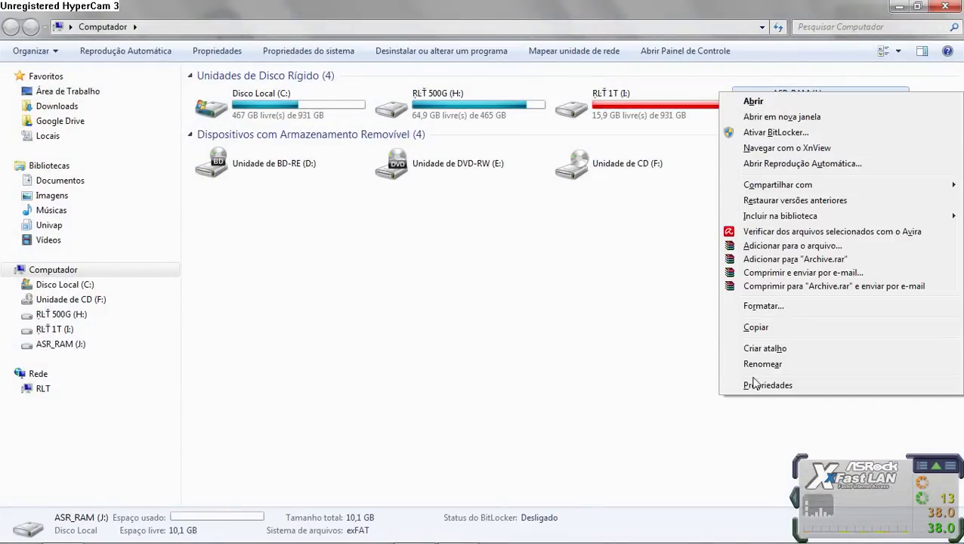
left_click(777, 307)
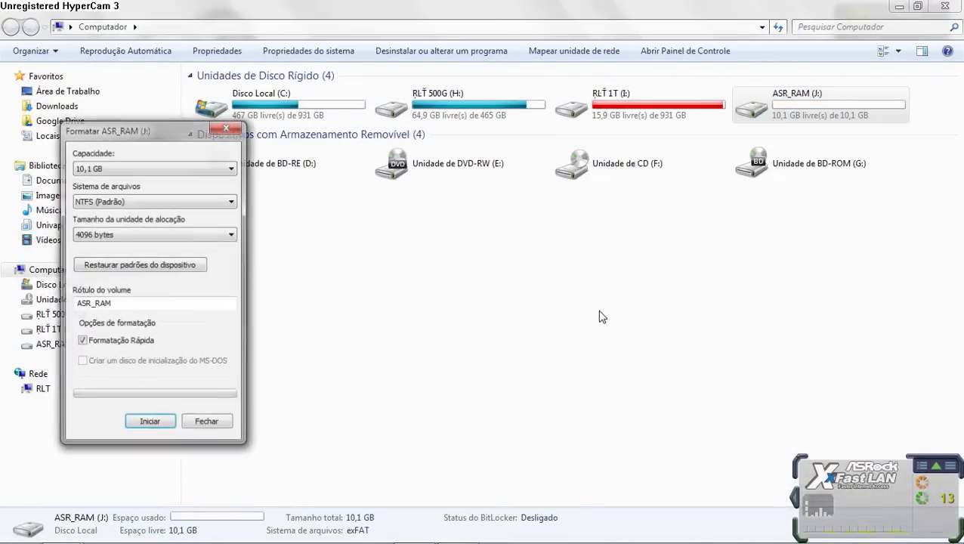
left_click_drag(151, 128, 481, 110)
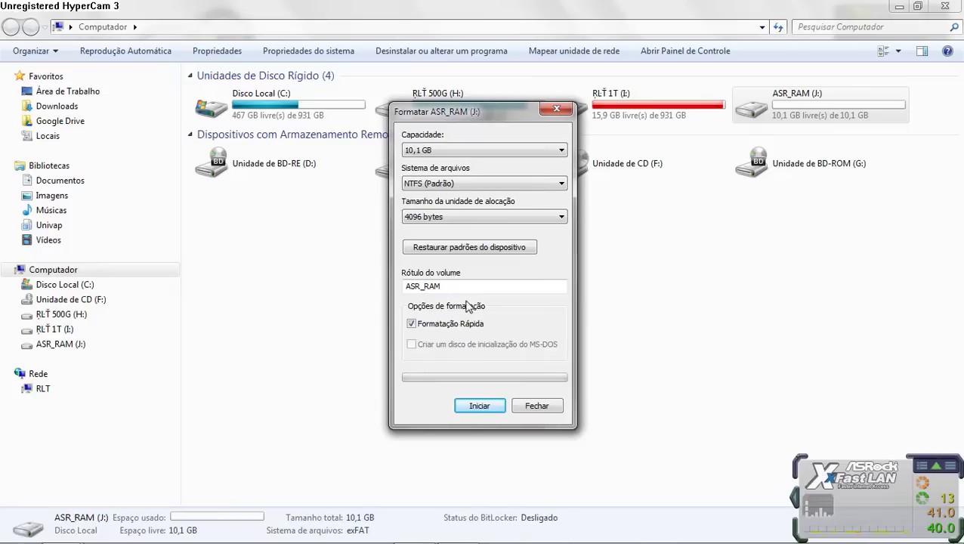
left_click(471, 249)
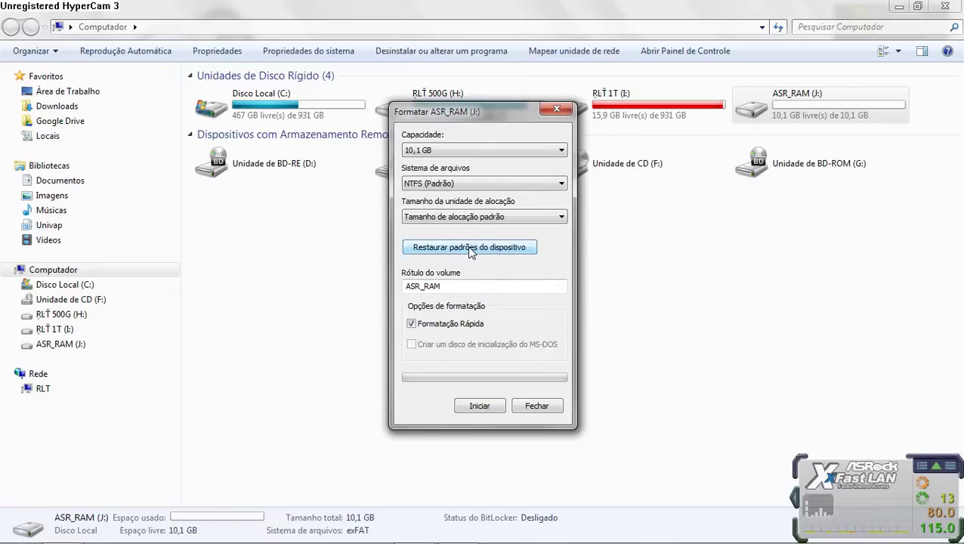
left_click(480, 408)
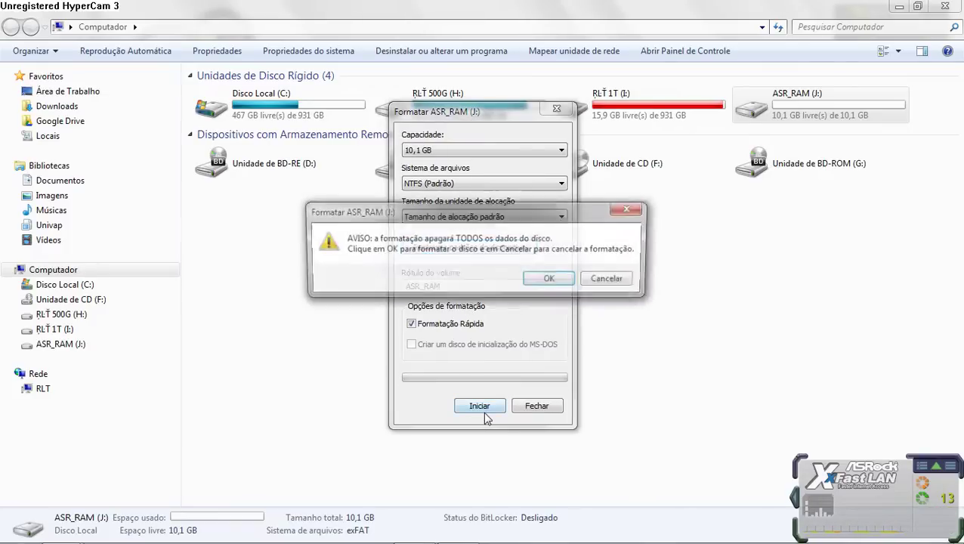
left_click(551, 279)
left_click(579, 281)
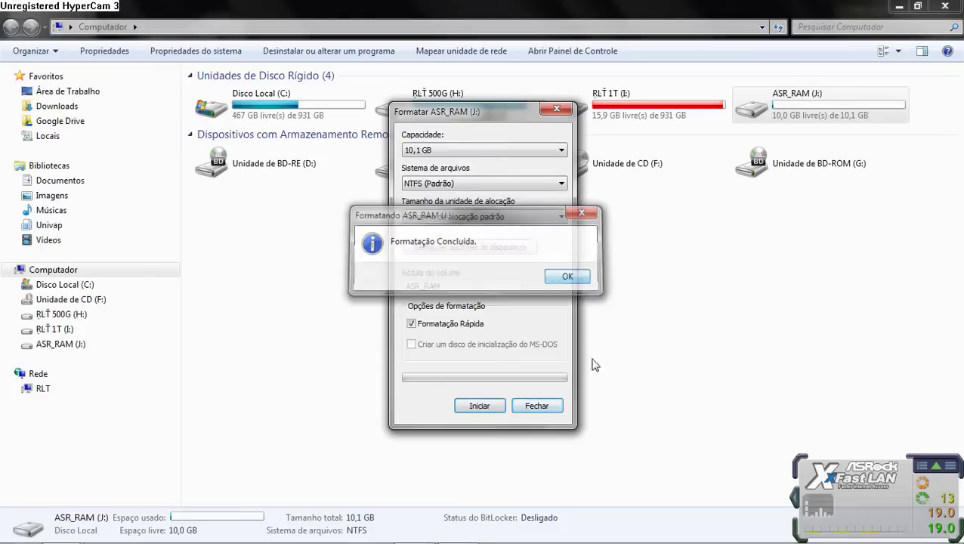
left_click(550, 406)
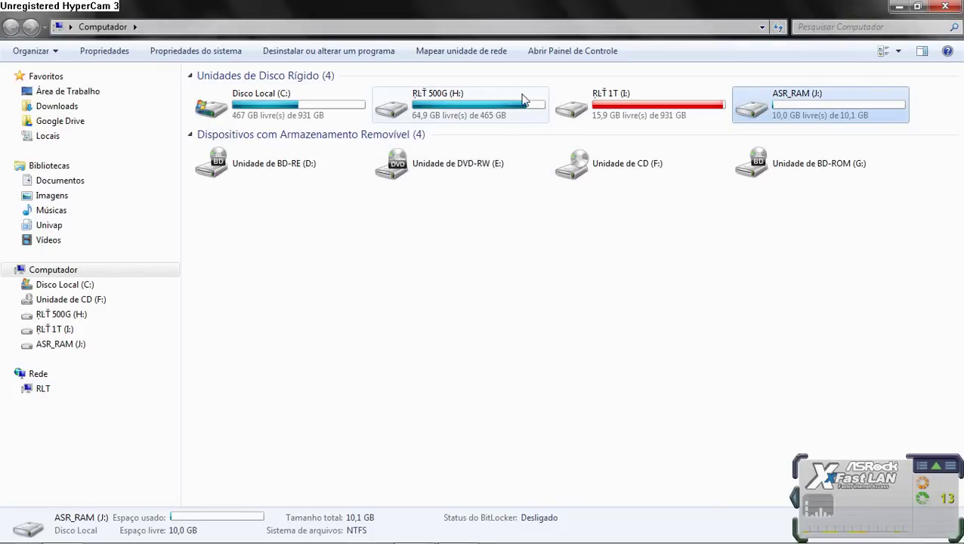
Step: Copy Windows 7.iso from H:\Programas\Imagens to ASR_RAM (J:), showing detailed copy progress
double_click(421, 113)
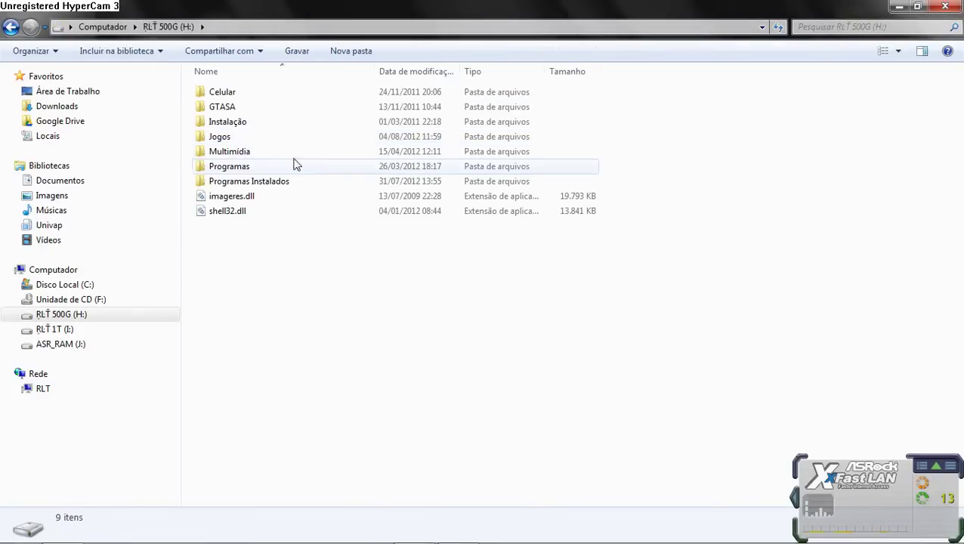
double_click(237, 166)
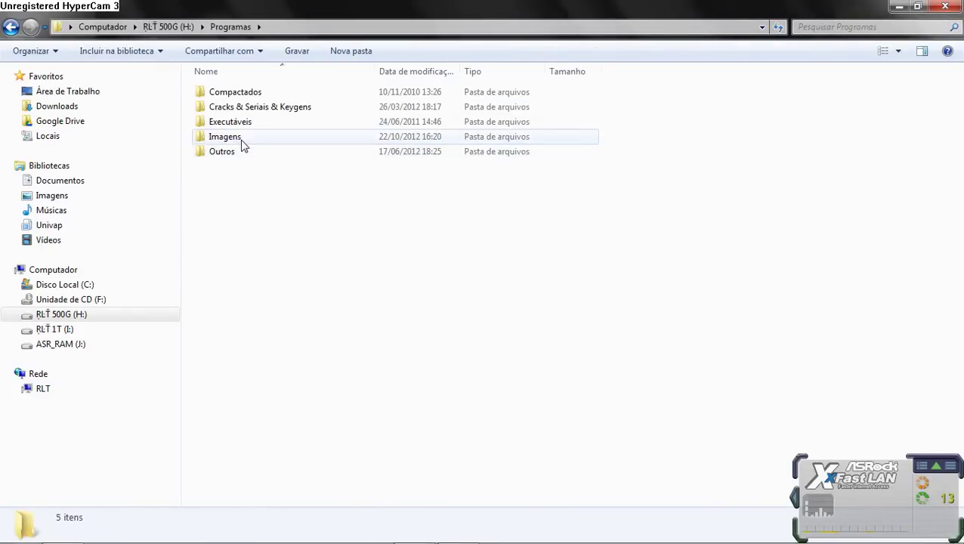
double_click(243, 137)
left_click(253, 289)
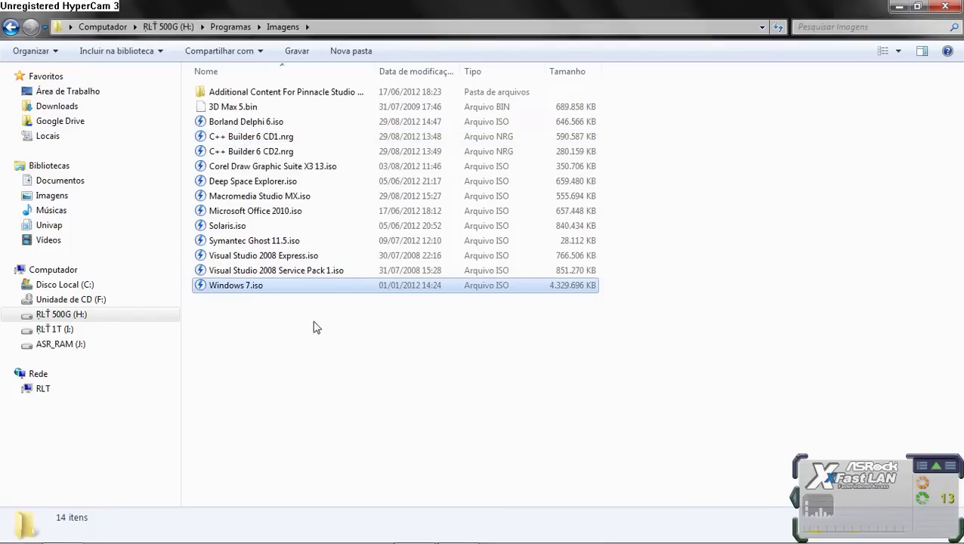
left_click(60, 345)
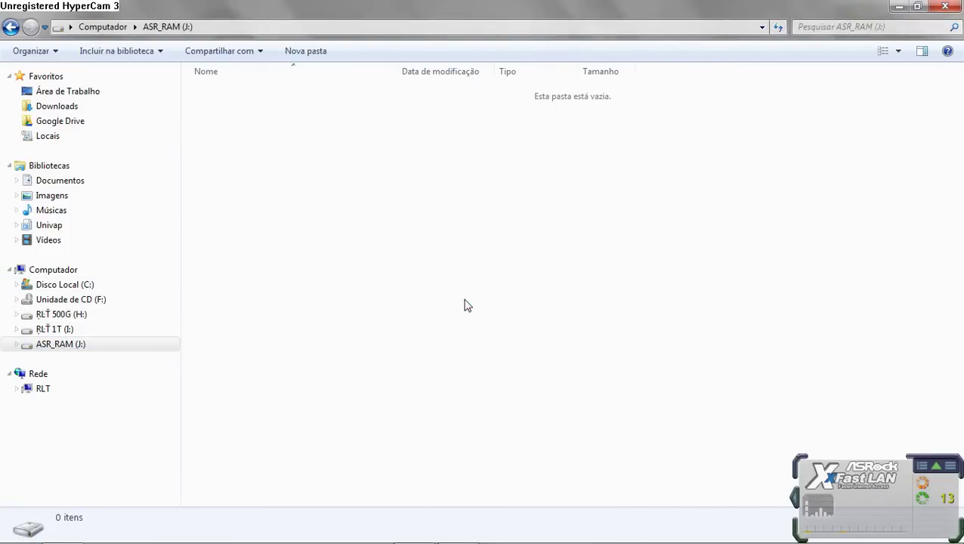
key("ctrl+v")
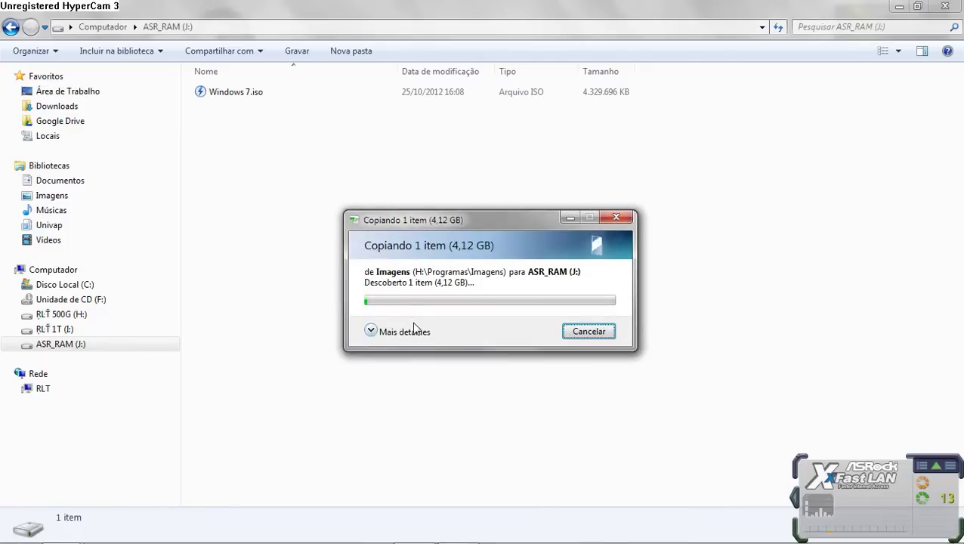
left_click(397, 336)
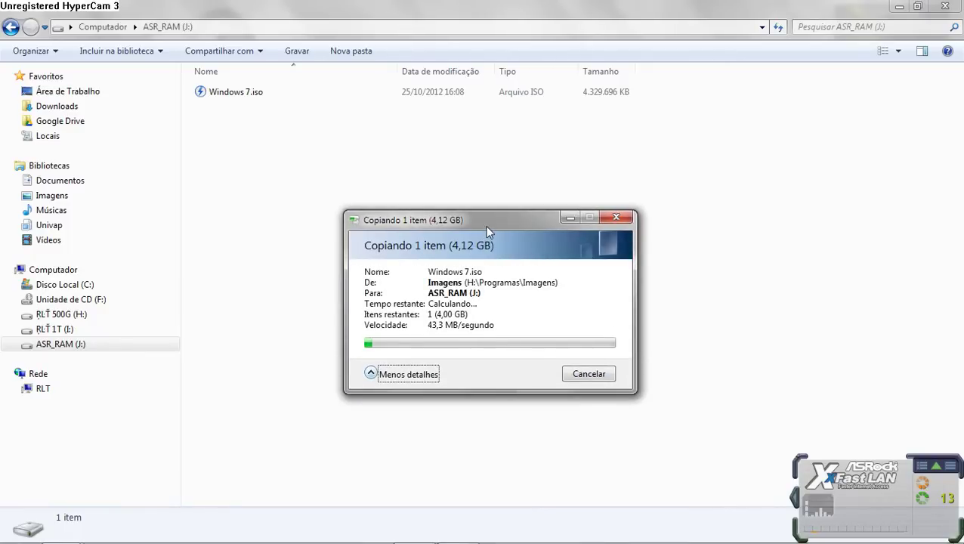
left_click_drag(485, 225, 500, 166)
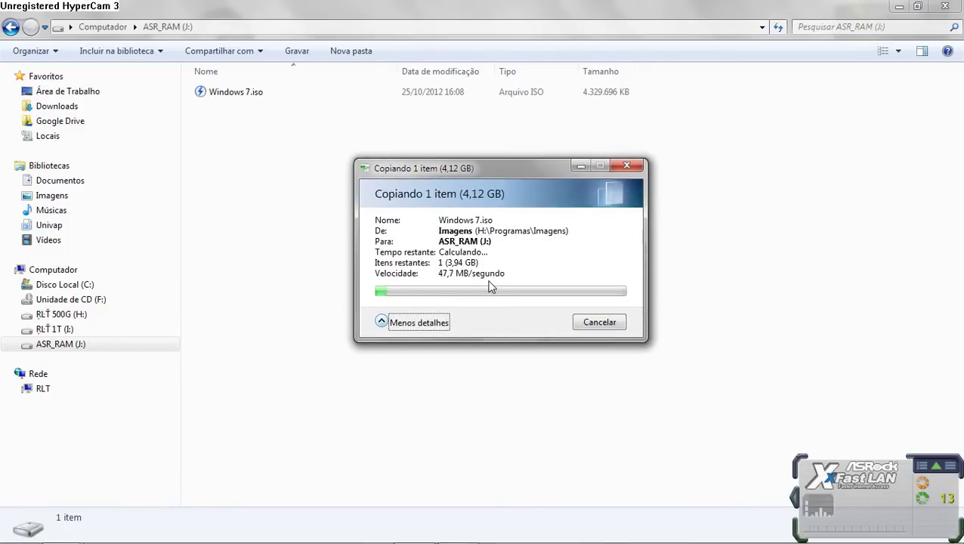
left_click(64, 269)
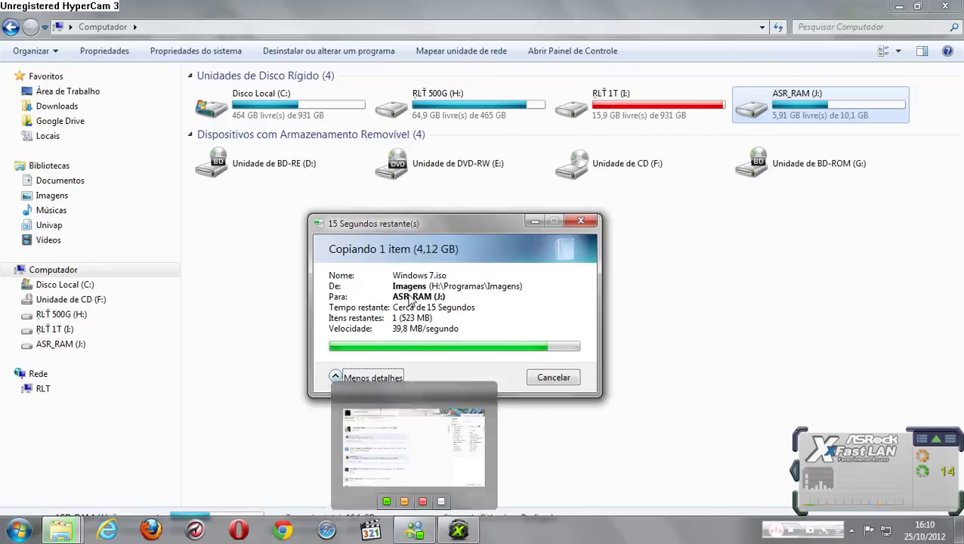
Step: While the ISO copy finishes, close the Windows Live Messenger window
right_click(414, 530)
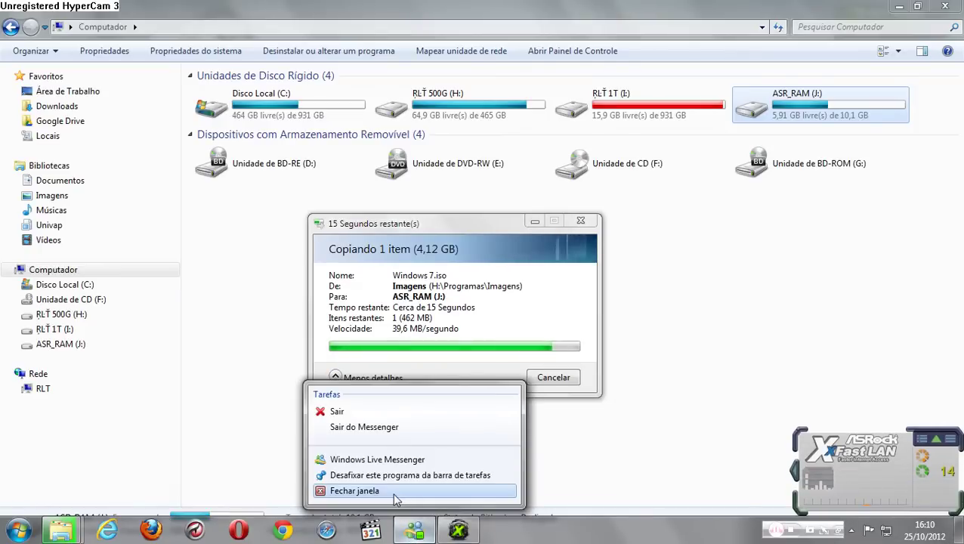
left_click(396, 493)
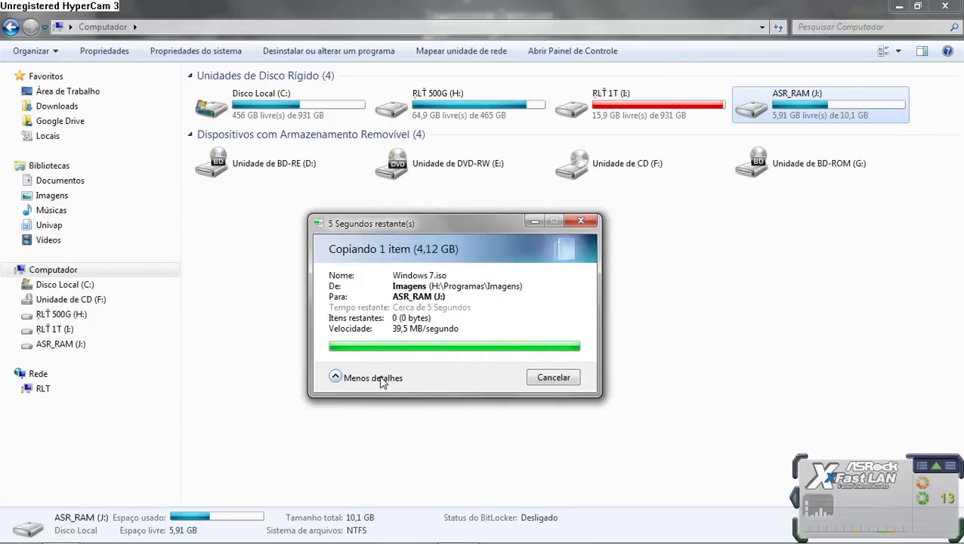
right_click(786, 106)
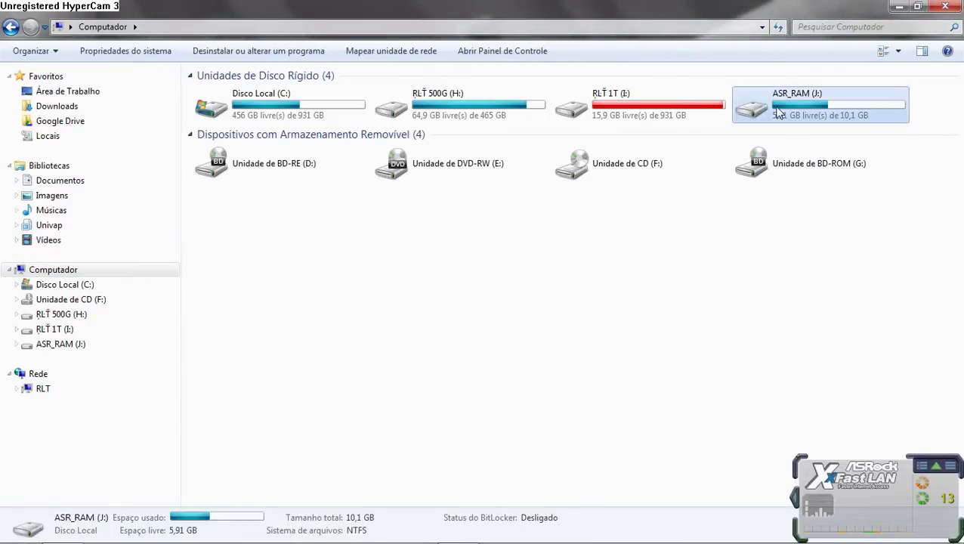
Step: Enable compression on the whole ASR_RAM (J:) drive and apply it to all files
left_click(781, 398)
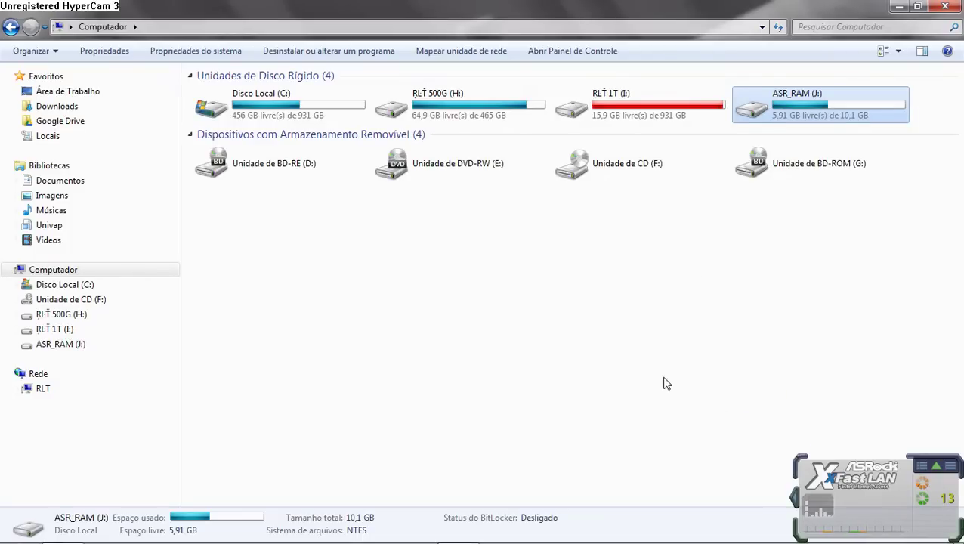
left_click_drag(805, 126, 405, 74)
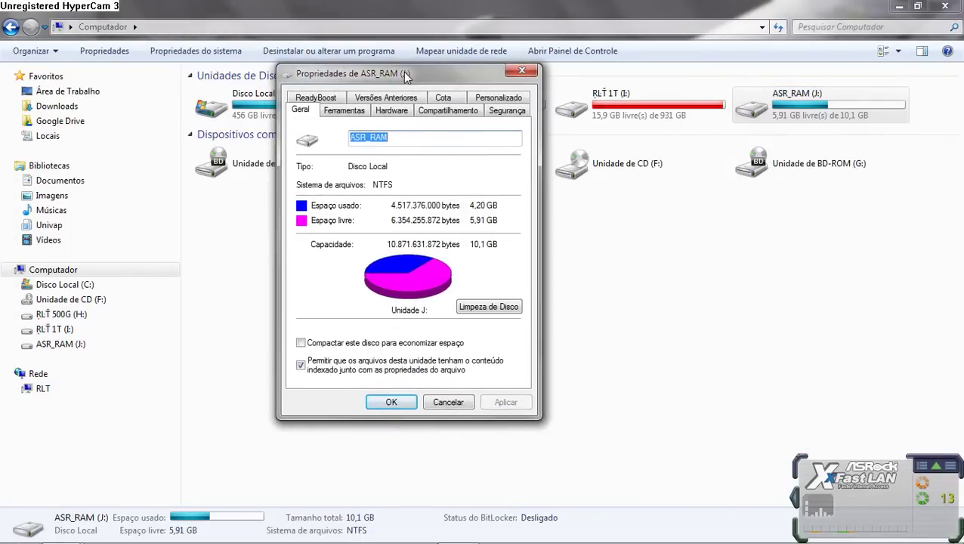
left_click(344, 114)
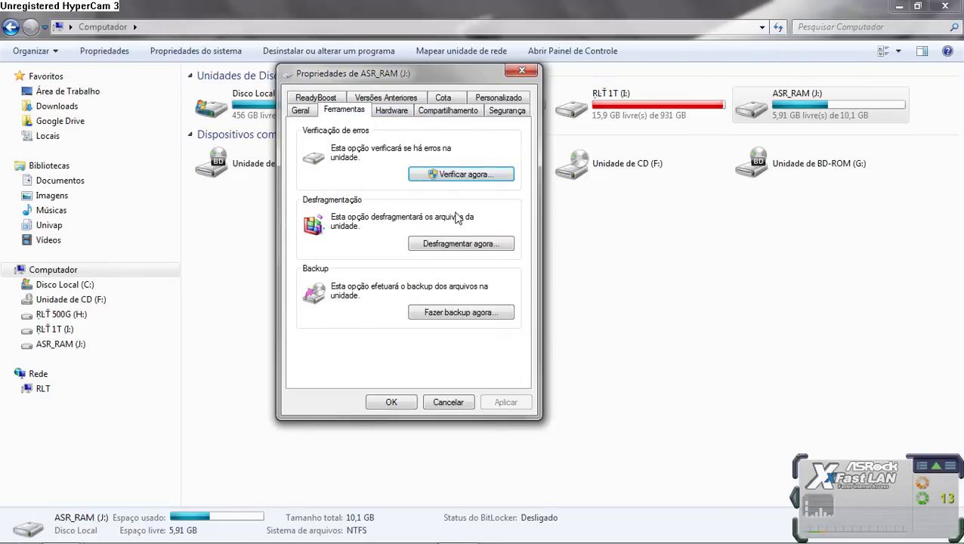
left_click(310, 112)
left_click(362, 342)
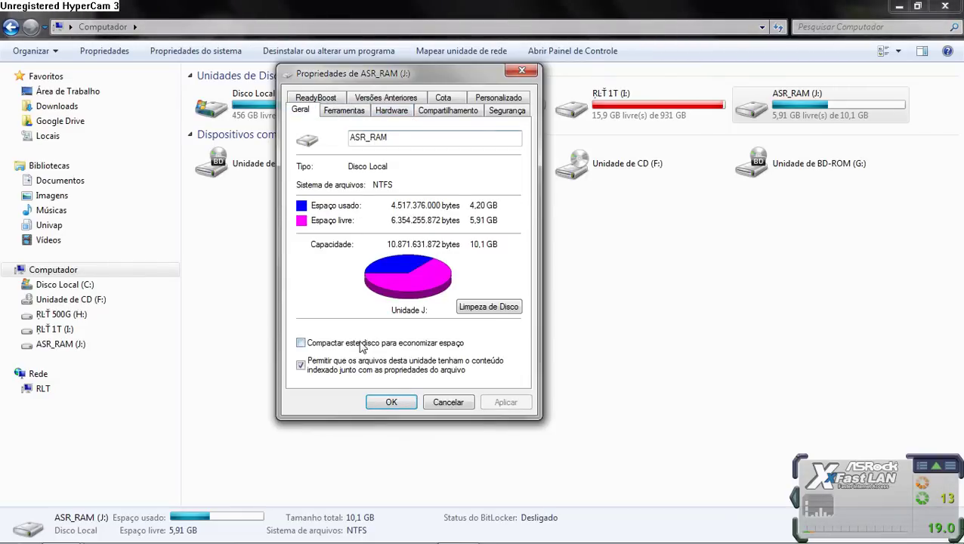
left_click(503, 404)
left_click(484, 254)
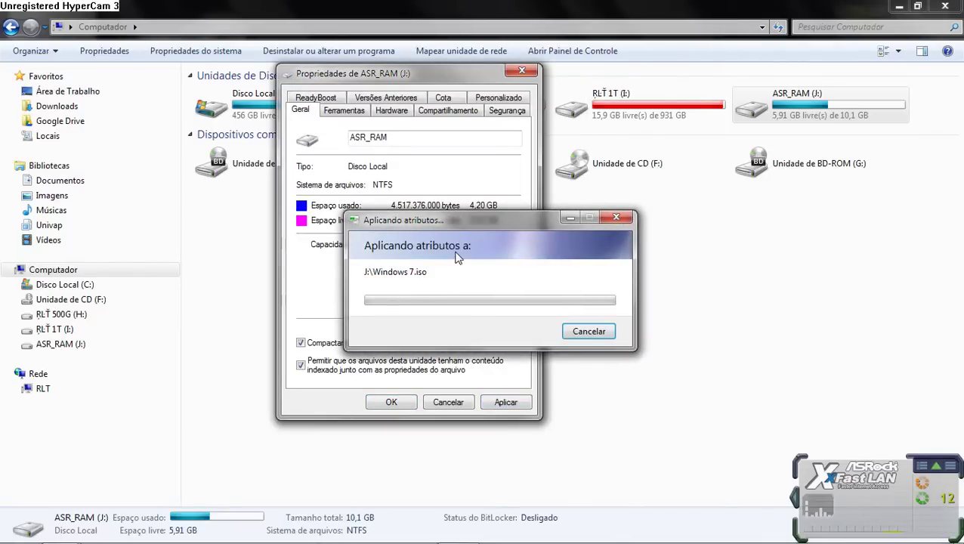
left_click_drag(473, 224, 668, 256)
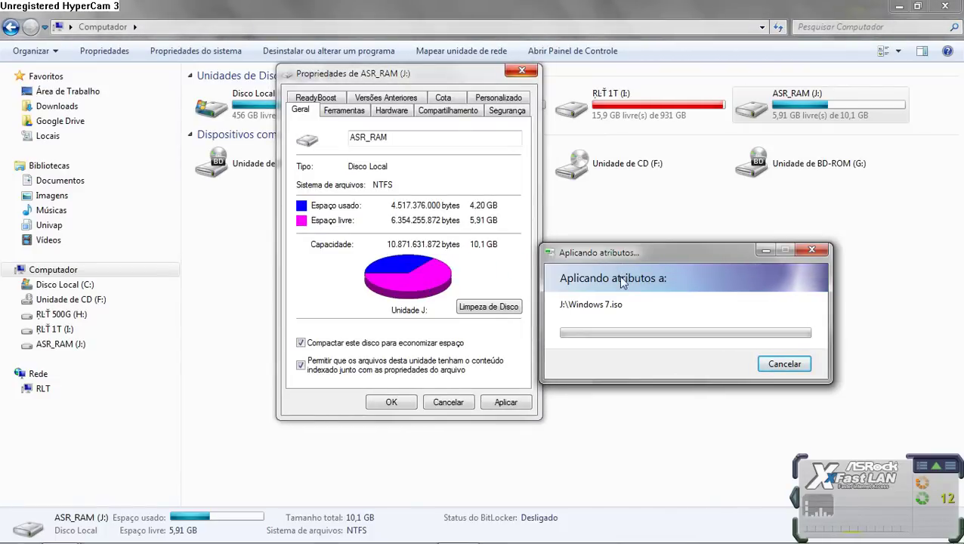
left_click(17, 529)
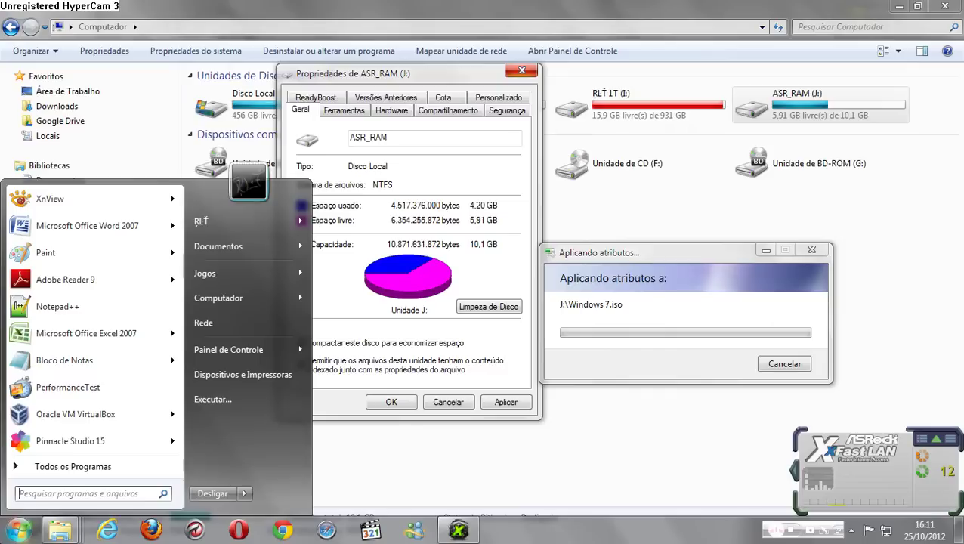
Step: Launch VirtualBox and start a new VM named Windows 7 RamDisk with version Windows 7
left_click(457, 361)
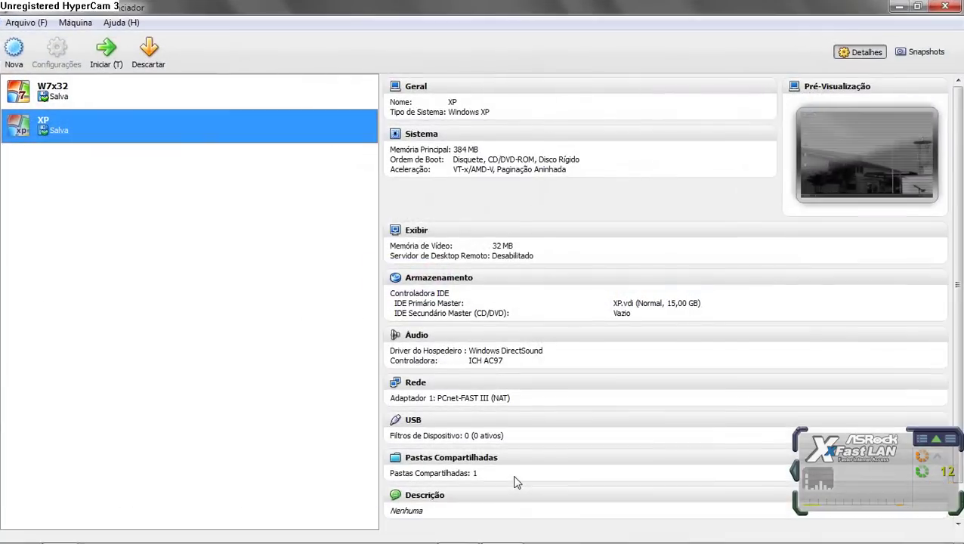
left_click(22, 65)
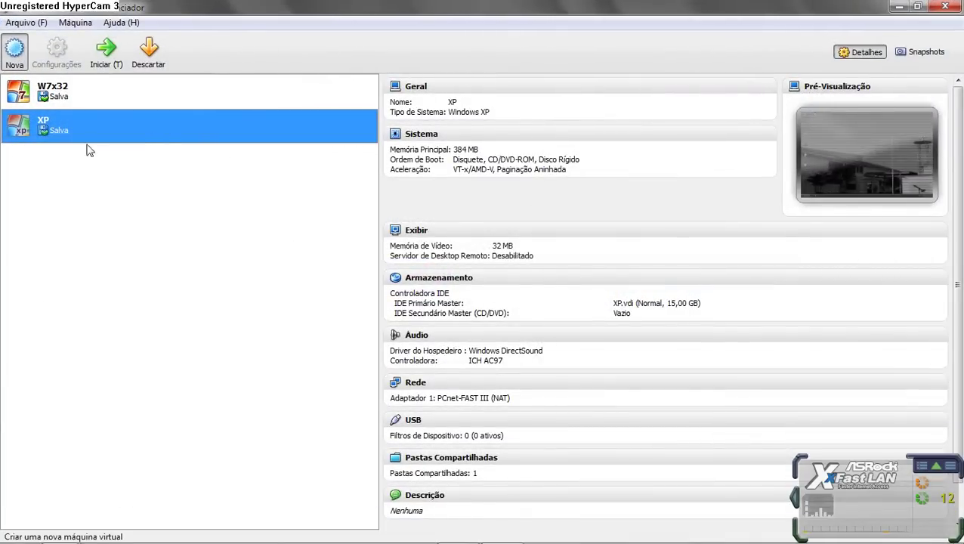
left_click(587, 389)
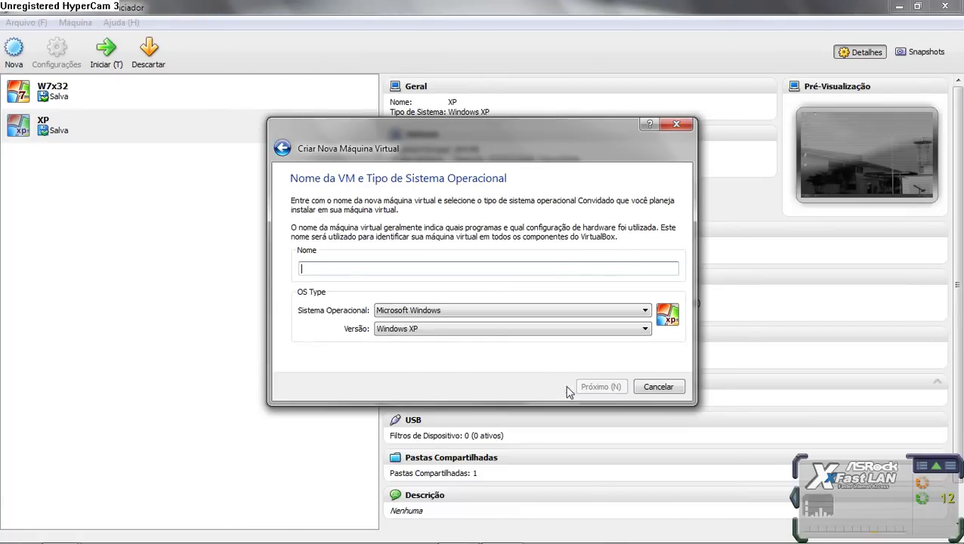
left_click(484, 328)
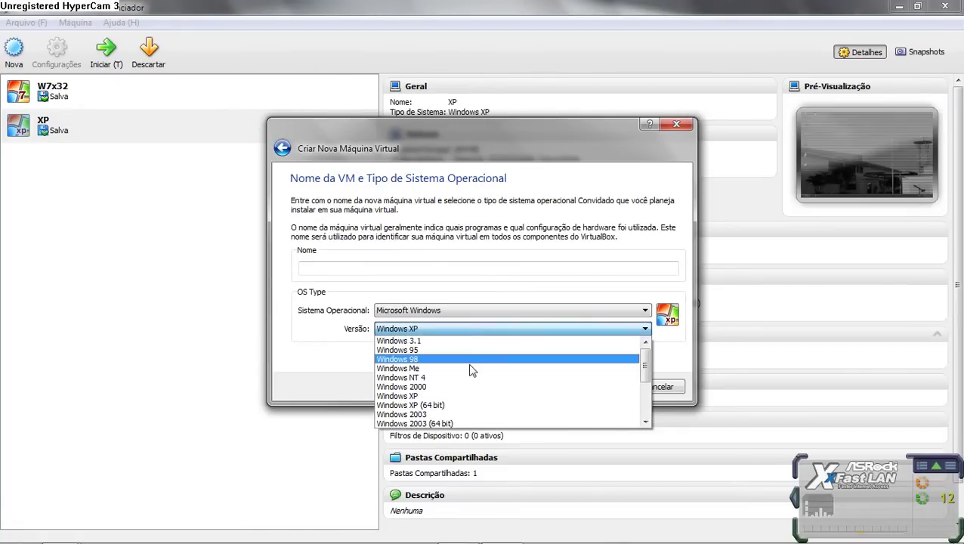
scroll(475, 393, "down", 3)
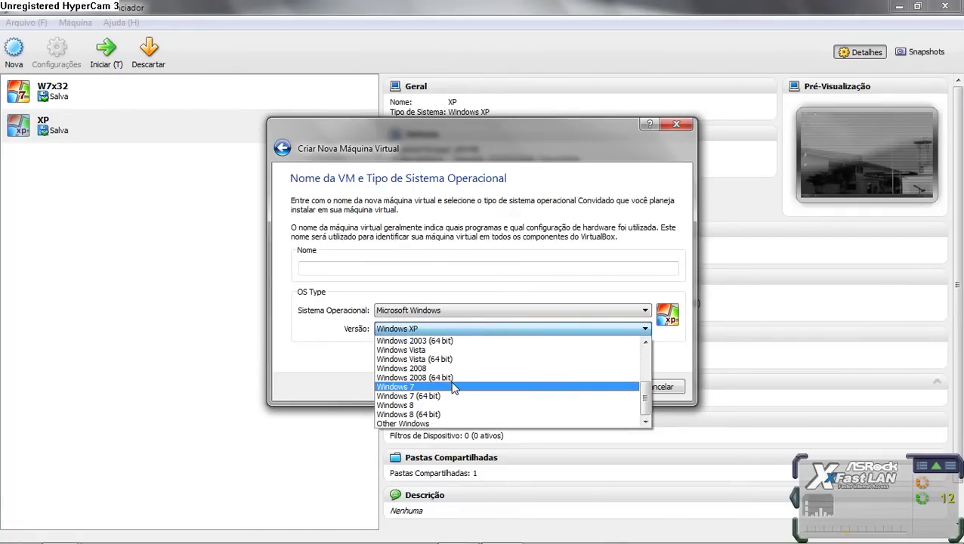
left_click(455, 387)
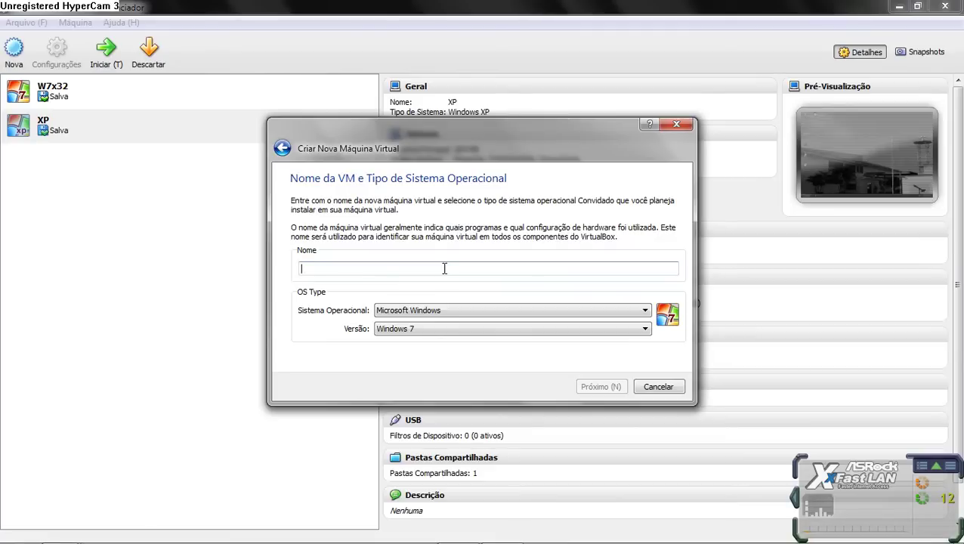
type("Windows 7 RamDisk")
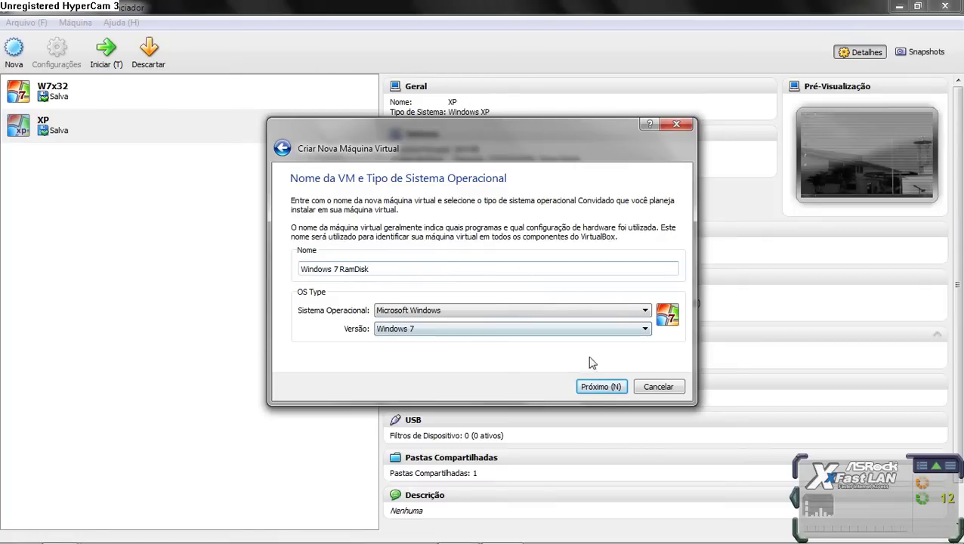
left_click(597, 390)
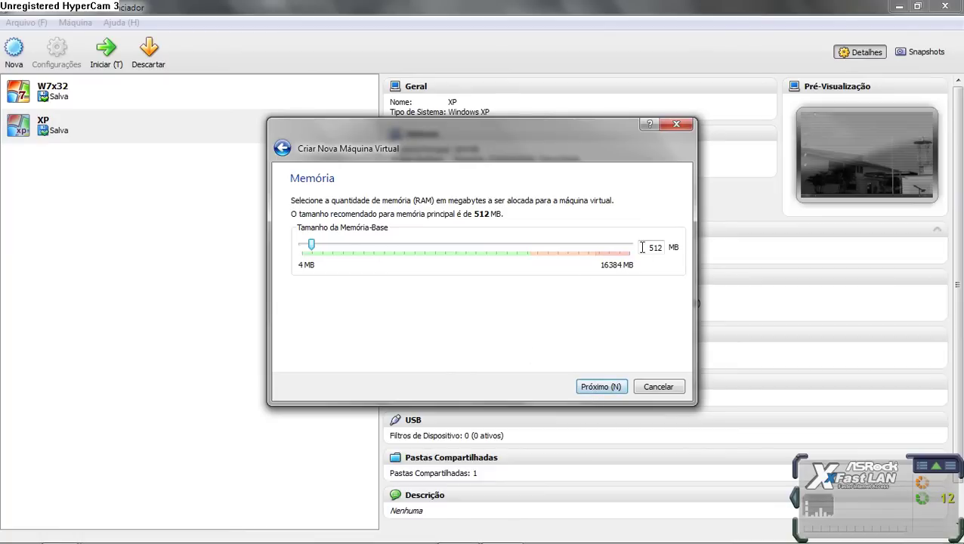
Step: Set the VM's base memory to 3072 MB after checking the host's free RAM
left_click_drag(642, 247, 722, 253)
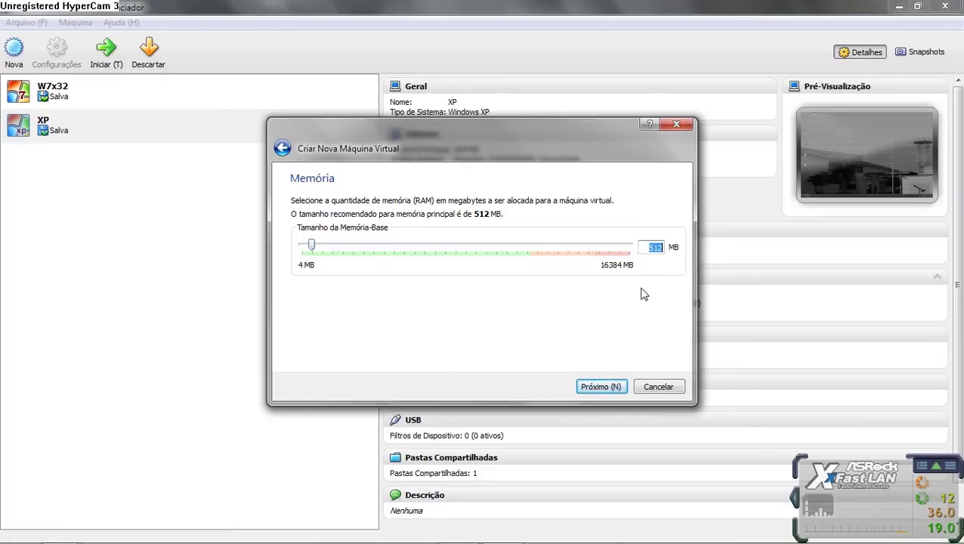
type("20")
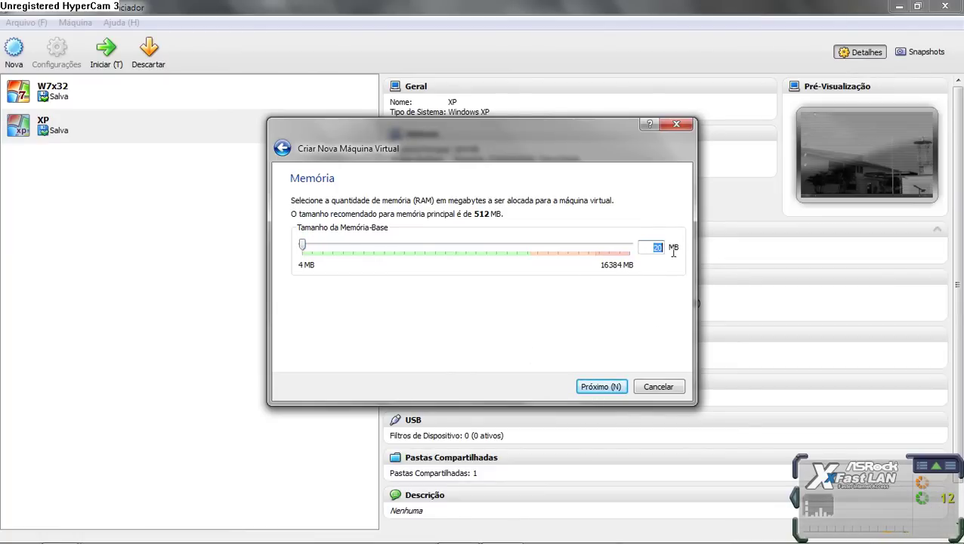
mouse_move(860, 538)
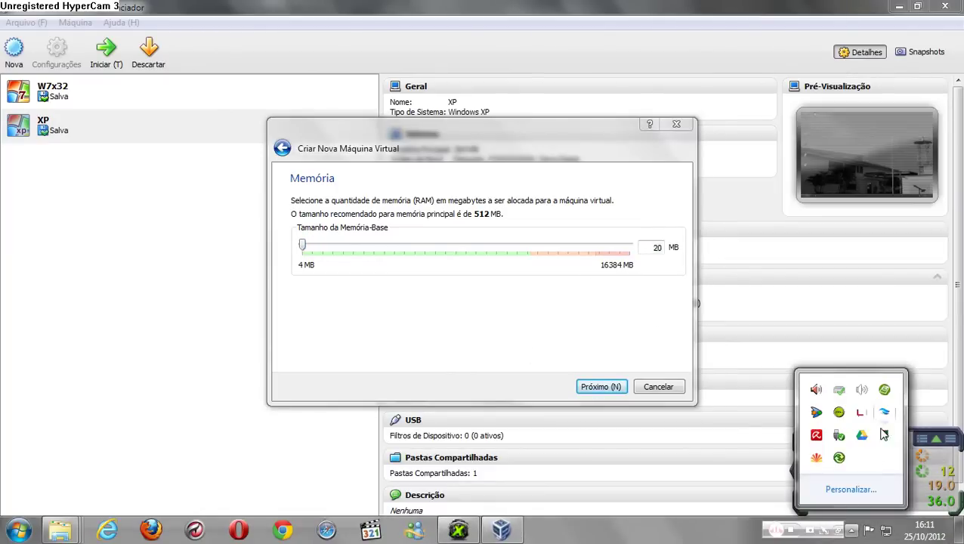
double_click(885, 435)
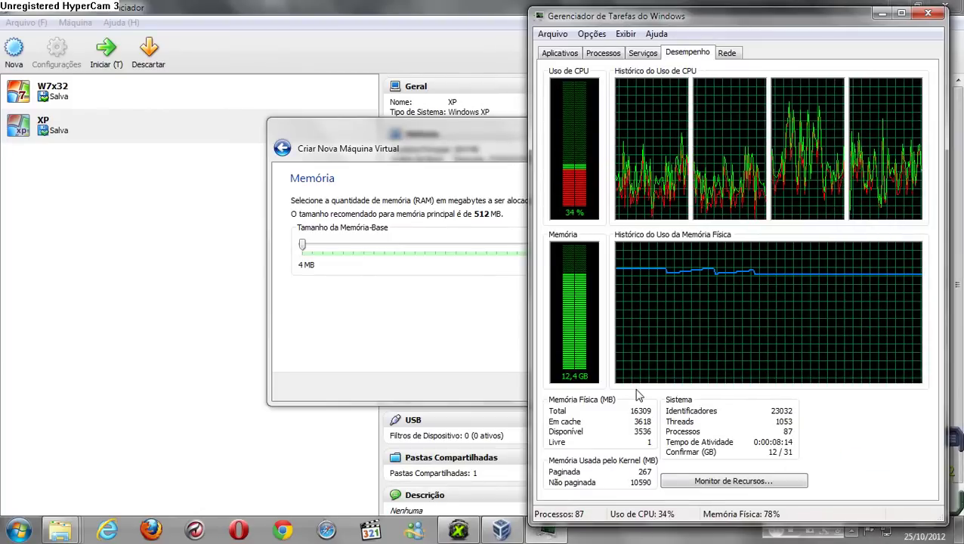
left_click(882, 15)
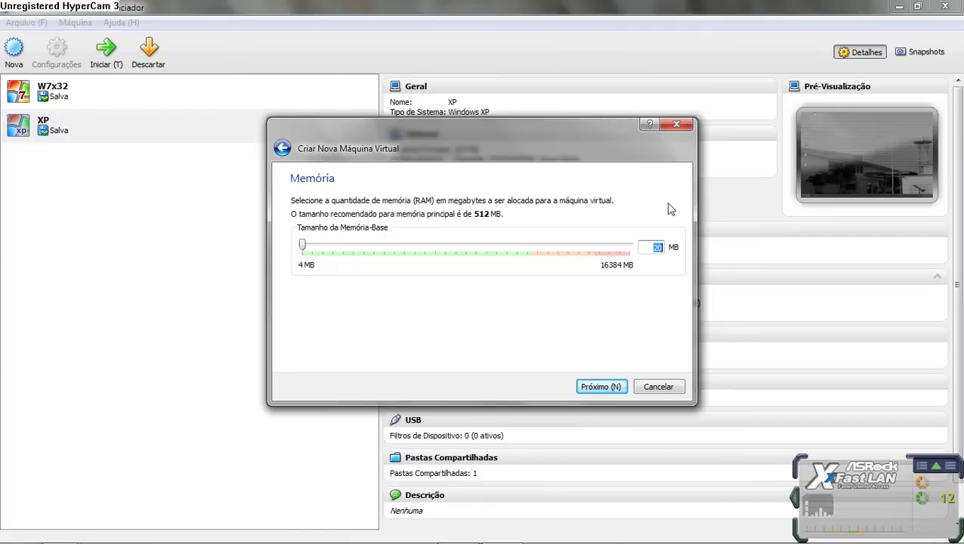
key("BackSpace")
type("3072")
left_click(612, 389)
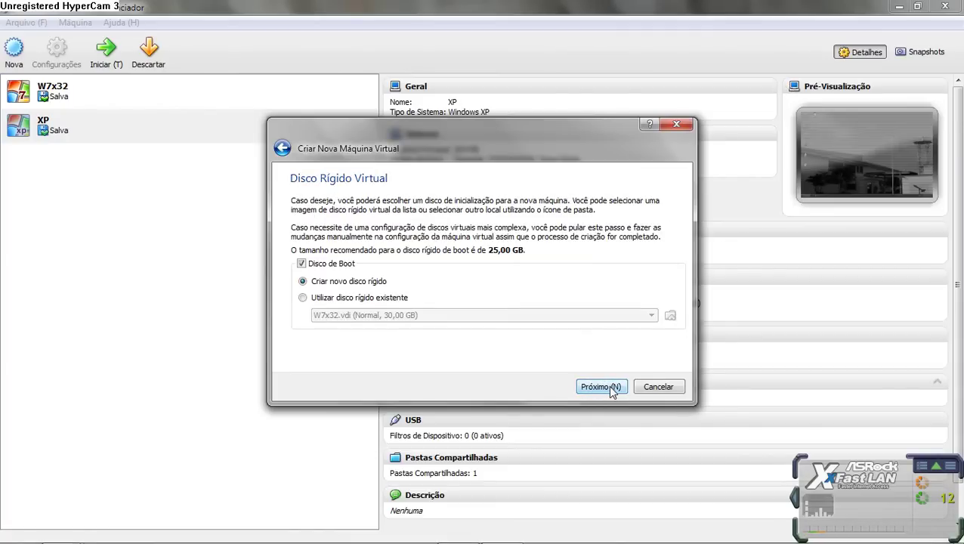
Step: Create a dynamically allocated 10 GB VDI disk and finish creating the Windows 7 RamDisk VM
left_click(611, 387)
left_click(609, 382)
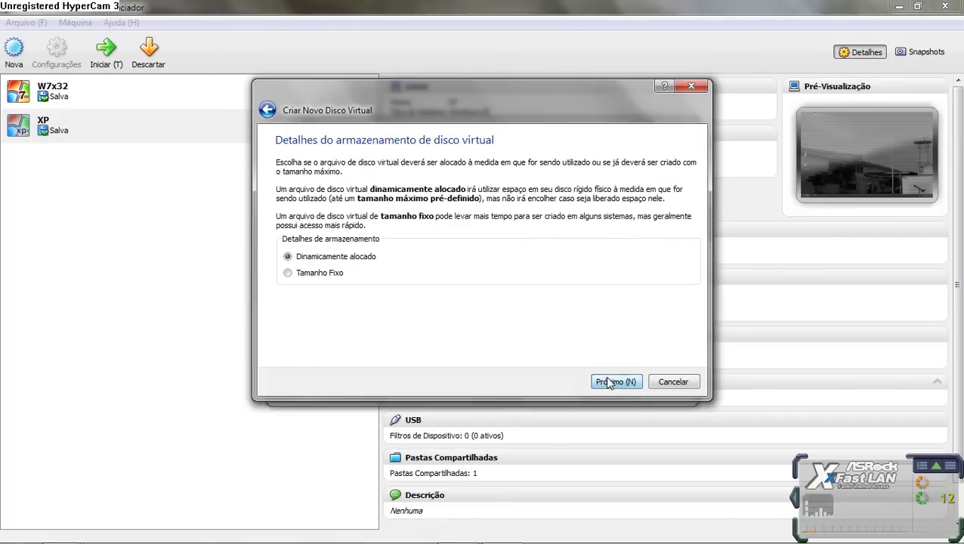
left_click(616, 382)
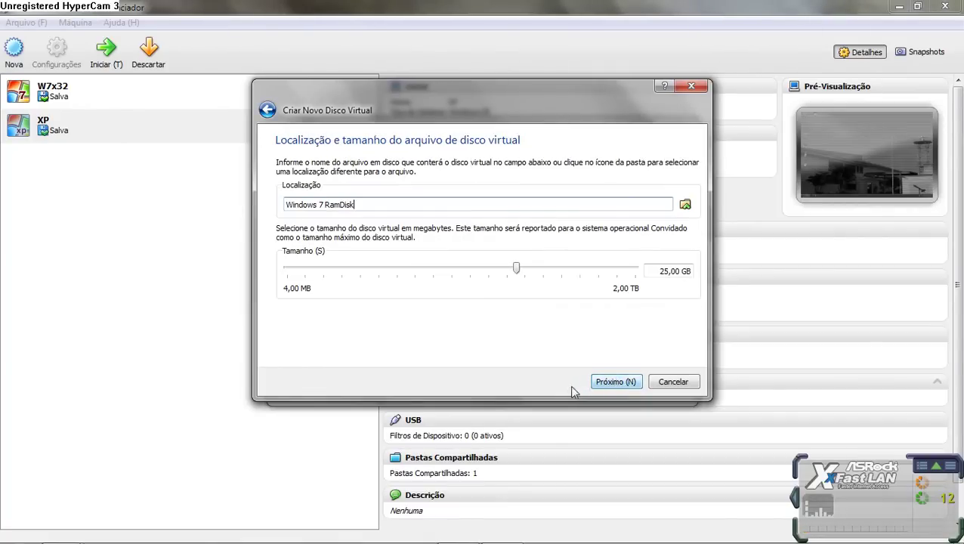
double_click(664, 273)
type("10")
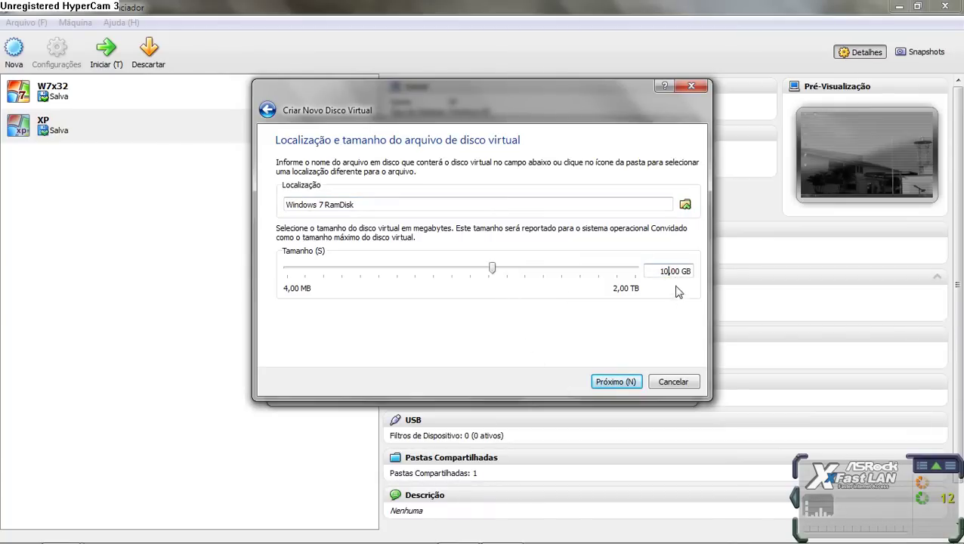
left_click(623, 383)
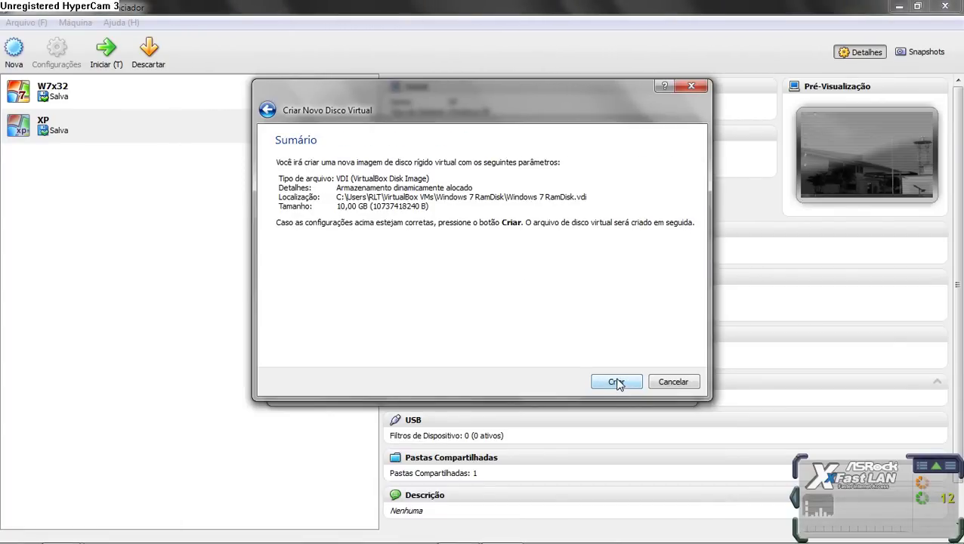
left_click(617, 383)
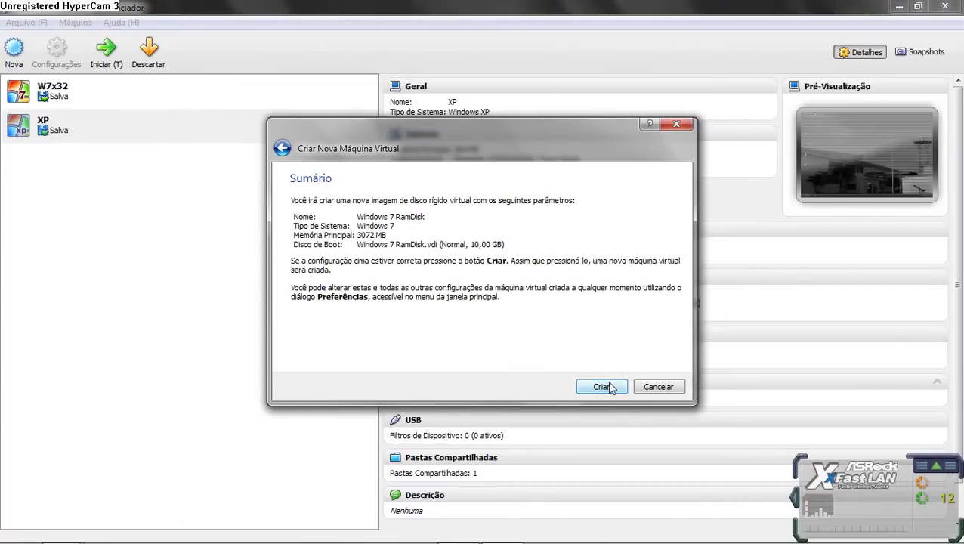
left_click(604, 387)
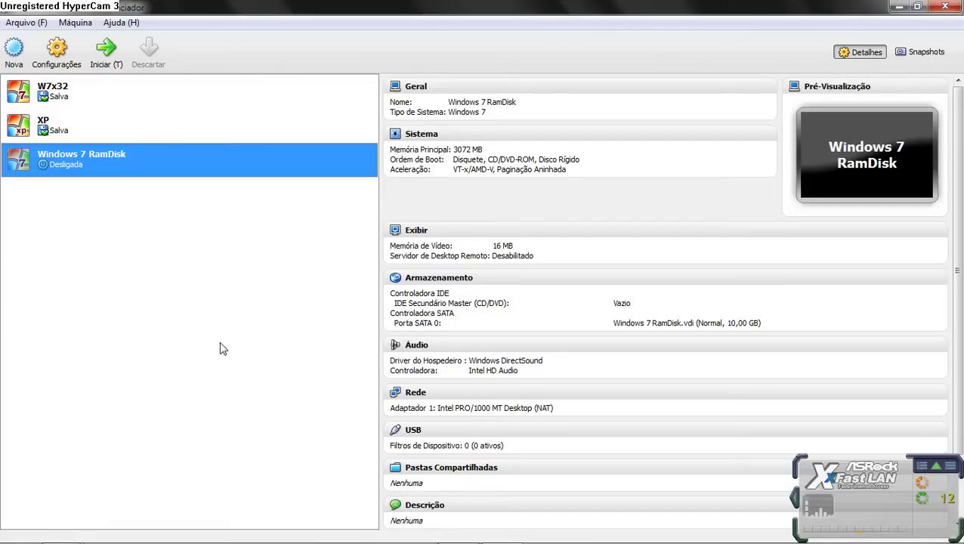
Step: Locate and copy the Windows 7 RamDisk folder in C:\Usuários\RLT\VirtualBox VMs
key("super+e")
double_click(268, 113)
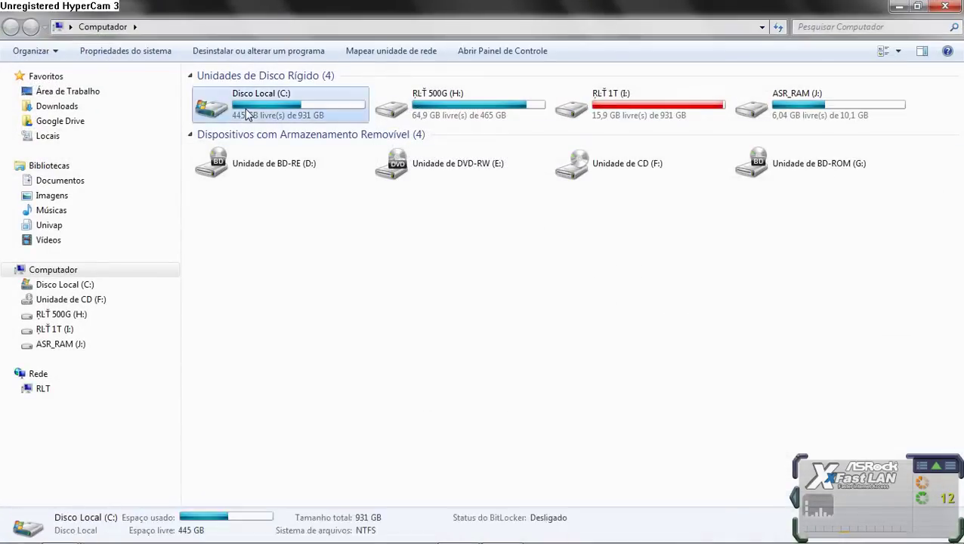
left_click(232, 276)
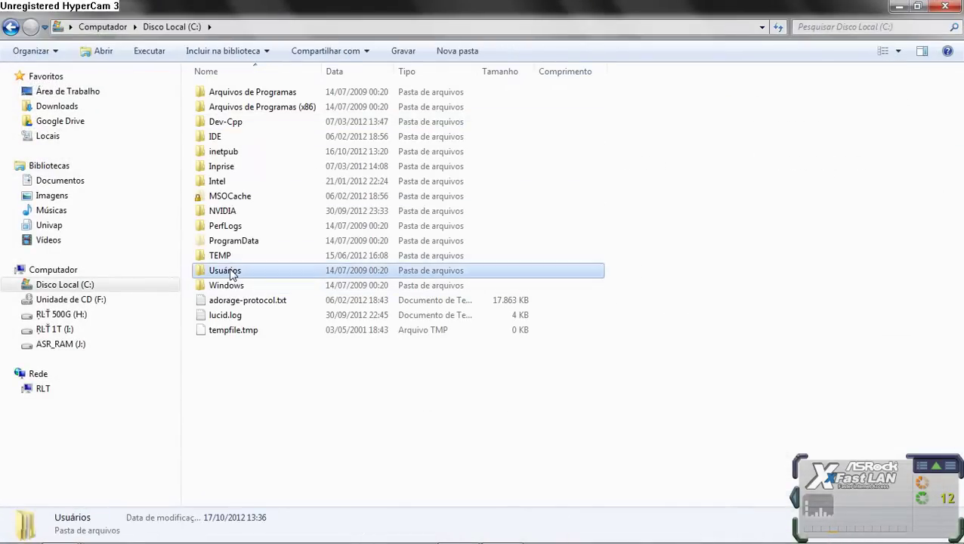
double_click(232, 276)
double_click(227, 165)
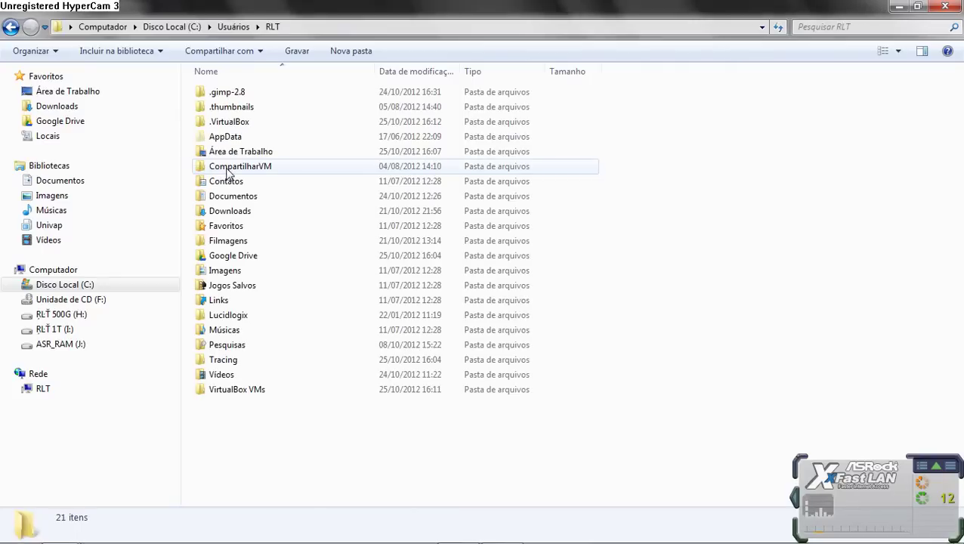
double_click(244, 124)
key("BackSpace")
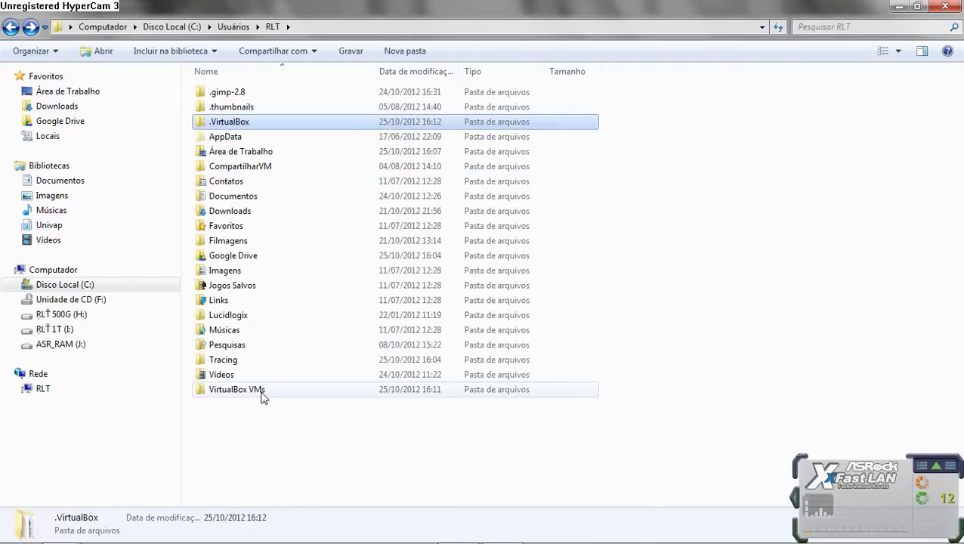
double_click(257, 391)
left_click(265, 113)
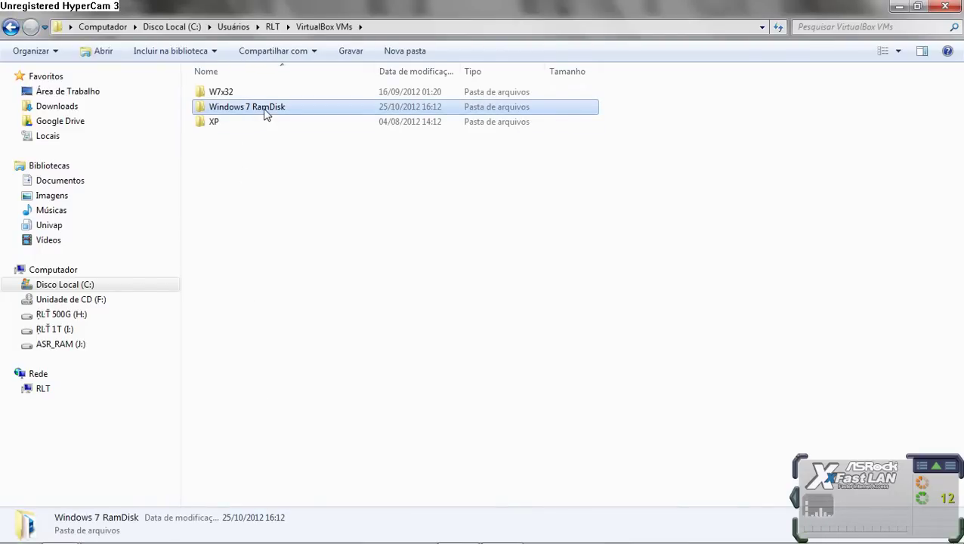
key("Return")
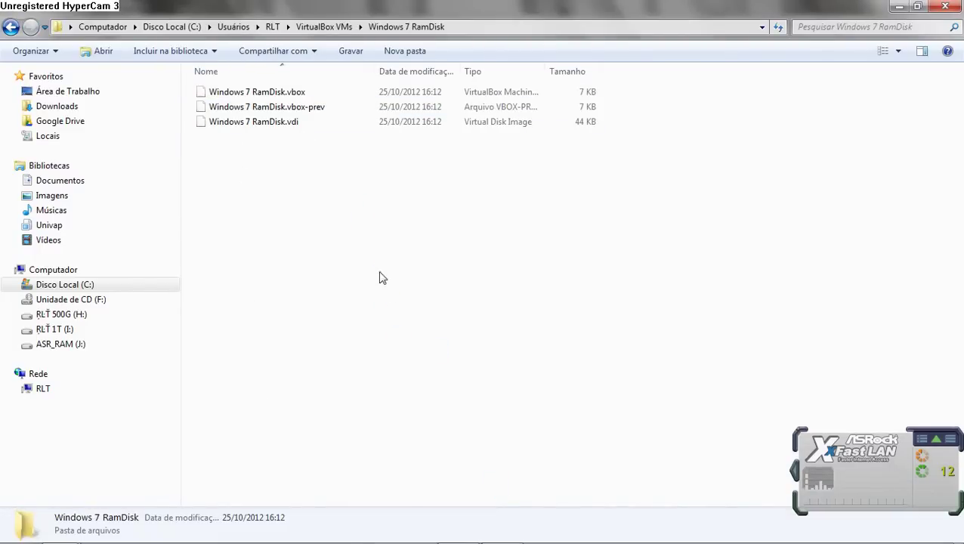
key("BackSpace")
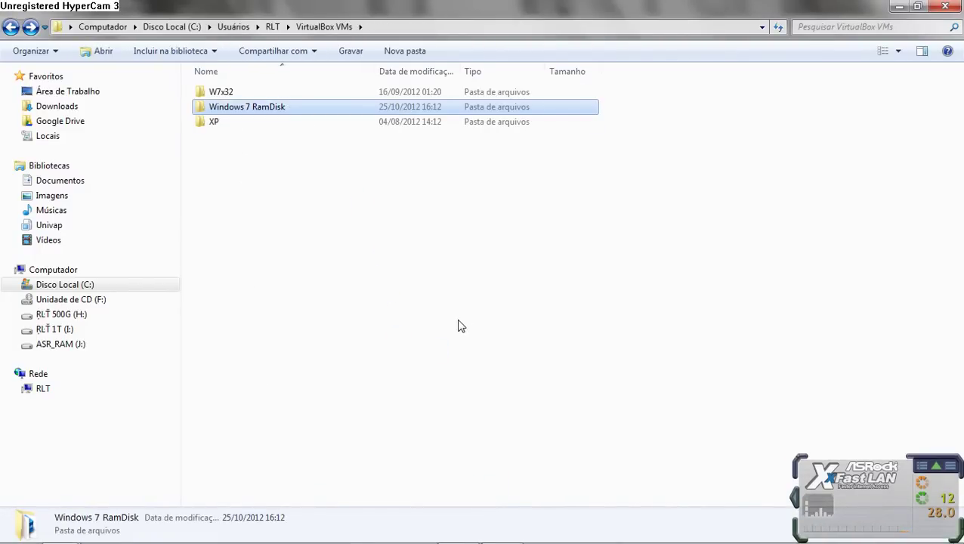
Step: Paste the Windows 7 RamDisk folder onto ASR_RAM (J:) beside Windows 7.iso, then return to VirtualBox
left_click(70, 345)
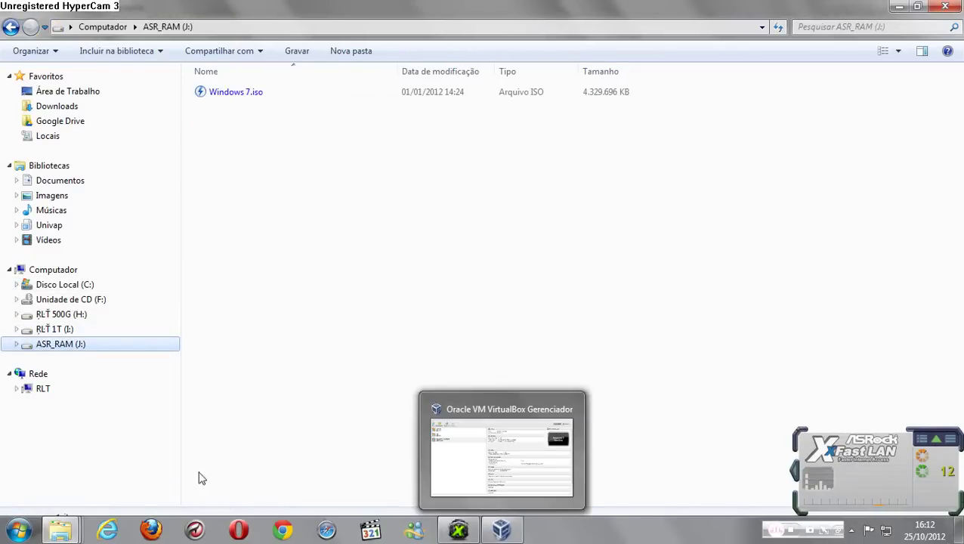
mouse_move(61, 531)
left_click(299, 452)
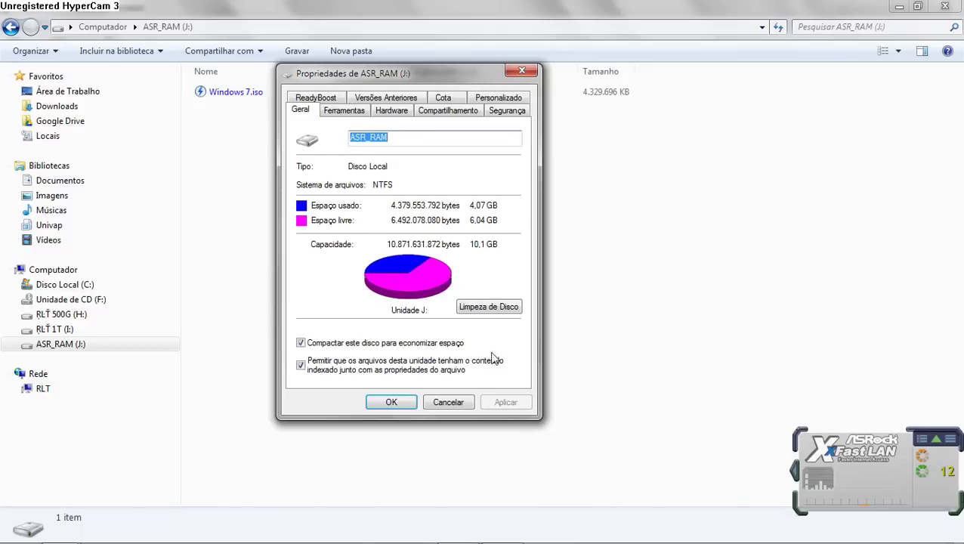
left_click(449, 403)
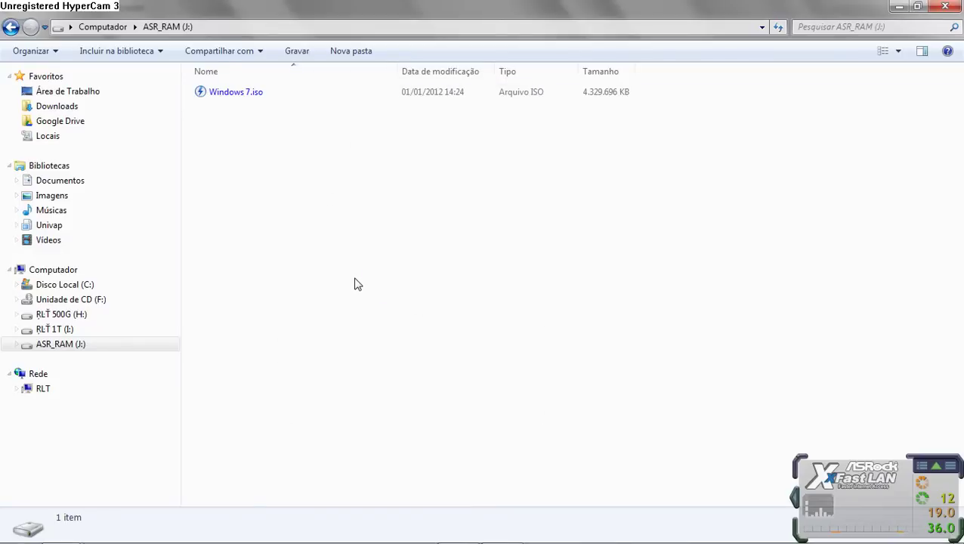
key("ctrl+v")
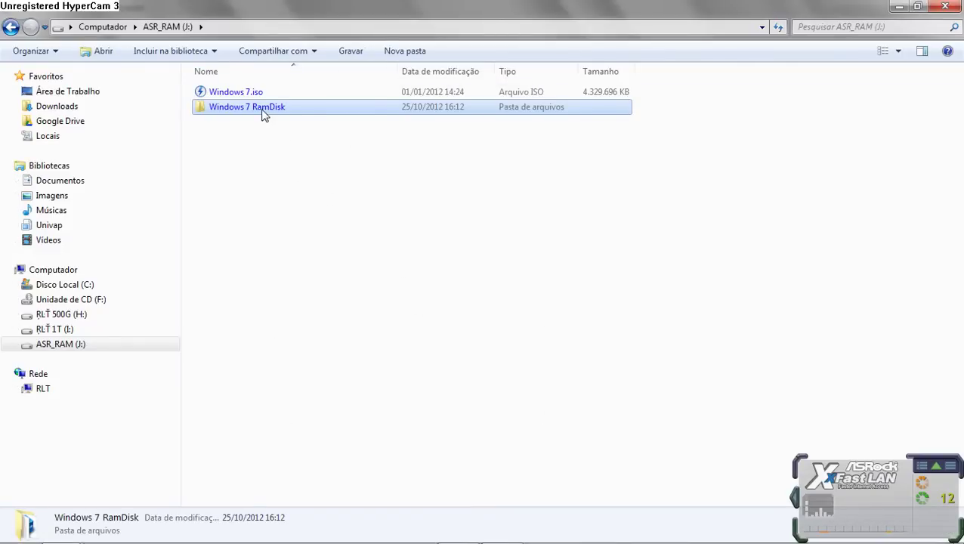
double_click(263, 113)
key("BackSpace")
left_click(394, 299)
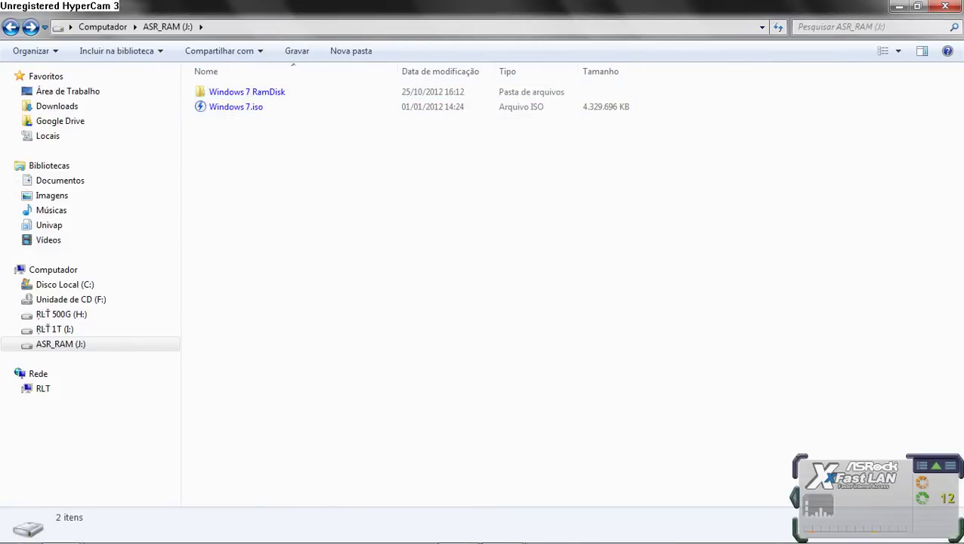
left_click(502, 528)
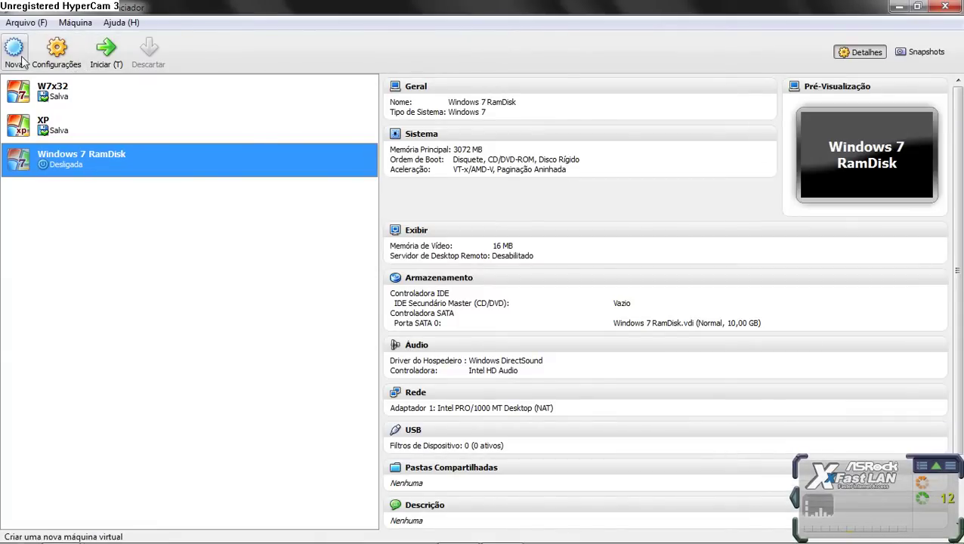
Step: Remove the original Windows 7 RamDisk VM from the list, keeping its files
right_click(77, 172)
left_click(117, 210)
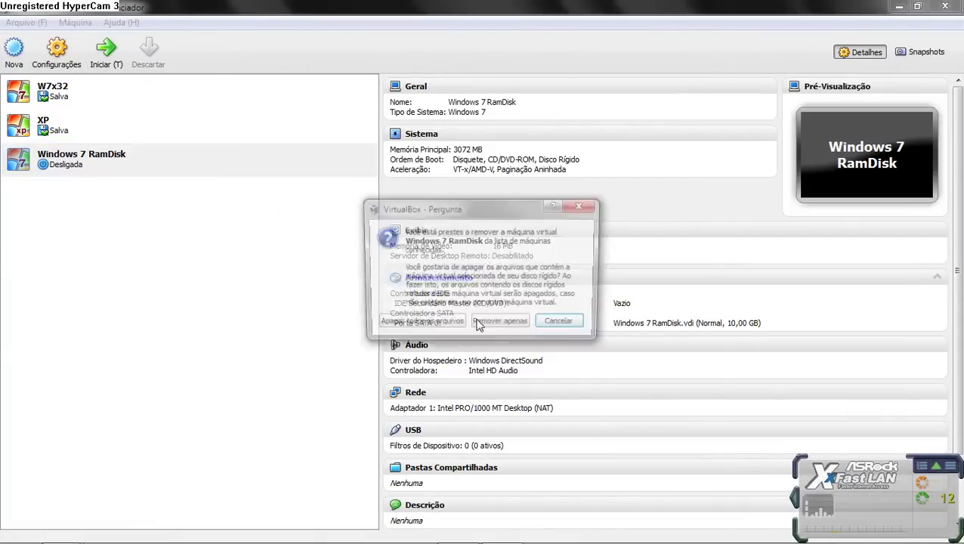
left_click(445, 329)
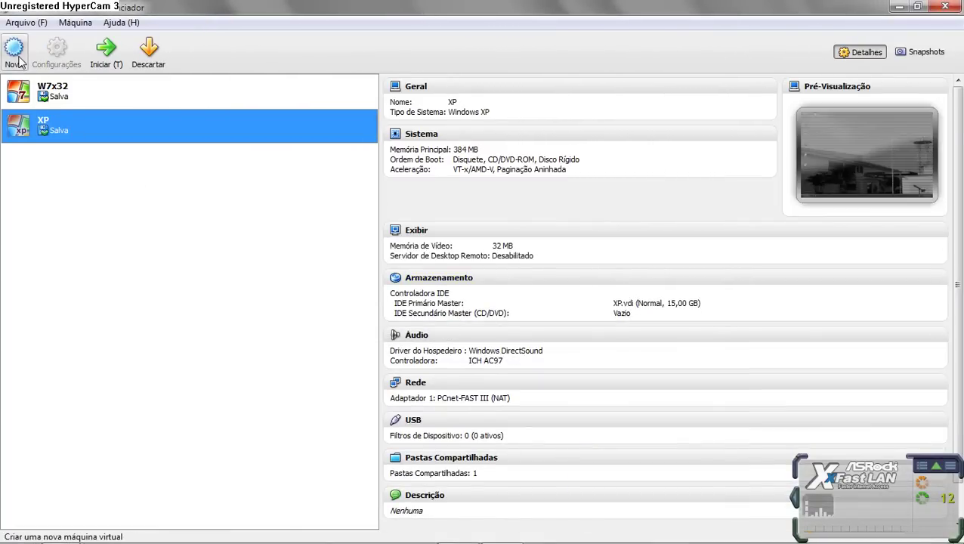
Step: Add the machine from ASR_RAM (J:)\Windows 7 RamDisk\Windows 7 RamDisk.vbox
left_click(76, 23)
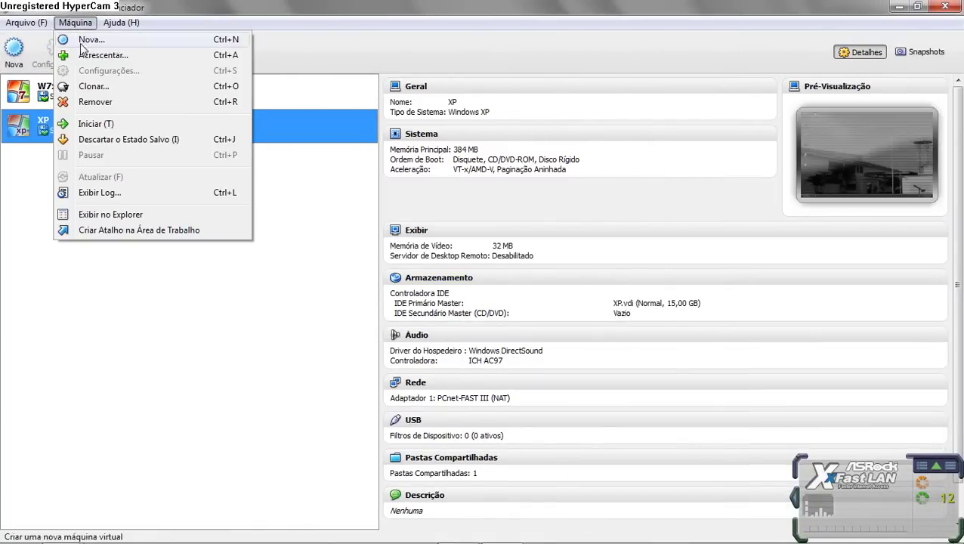
left_click(124, 55)
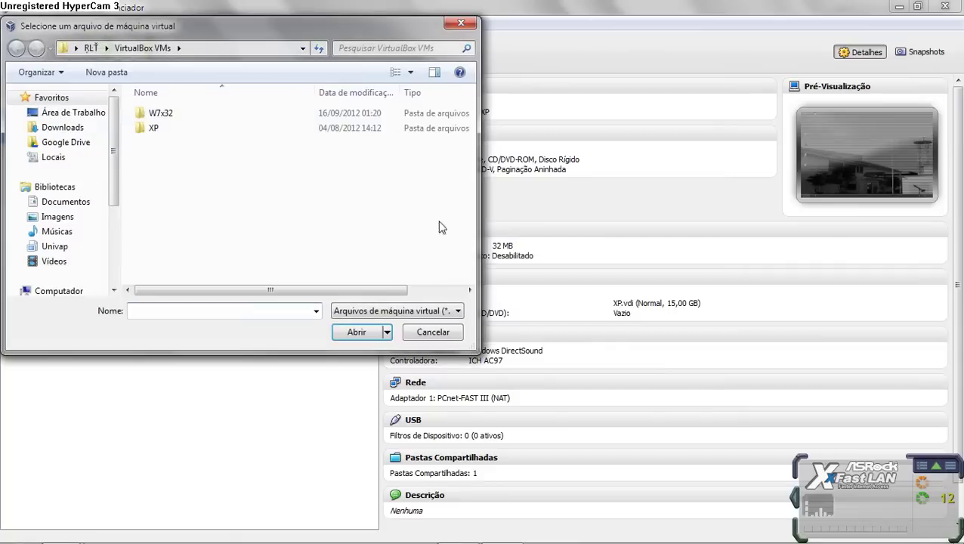
scroll(117, 272, "down", 3)
scroll(121, 275, "down", 1)
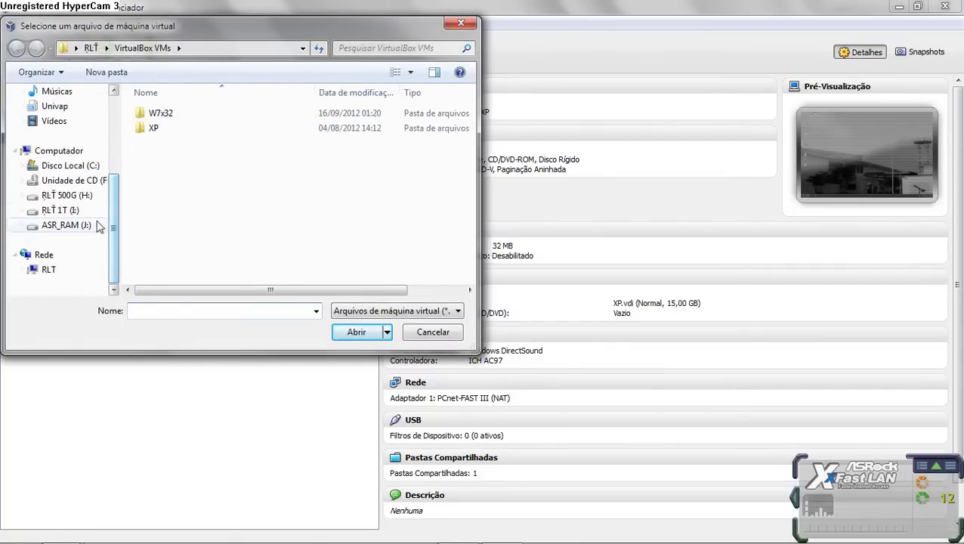
left_click(66, 225)
double_click(183, 110)
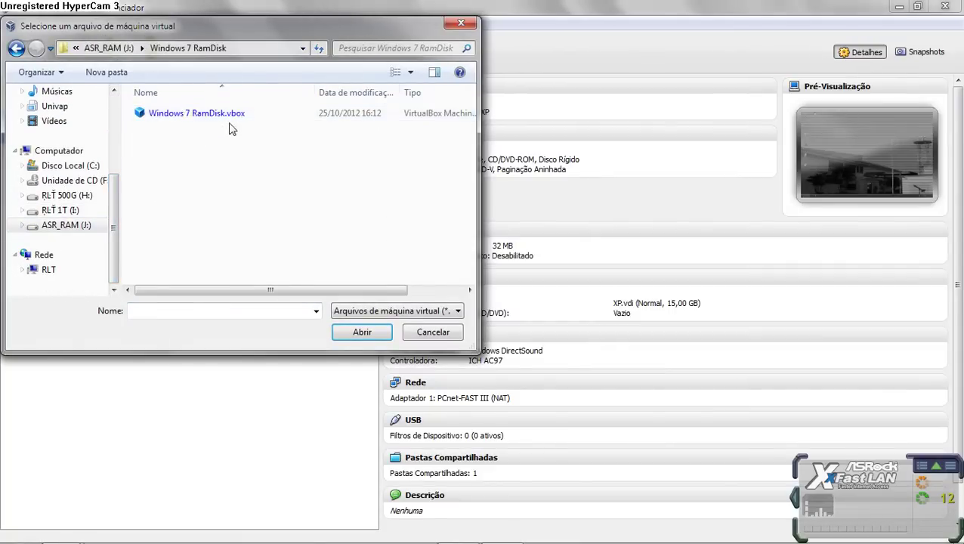
left_click(189, 113)
left_click(362, 332)
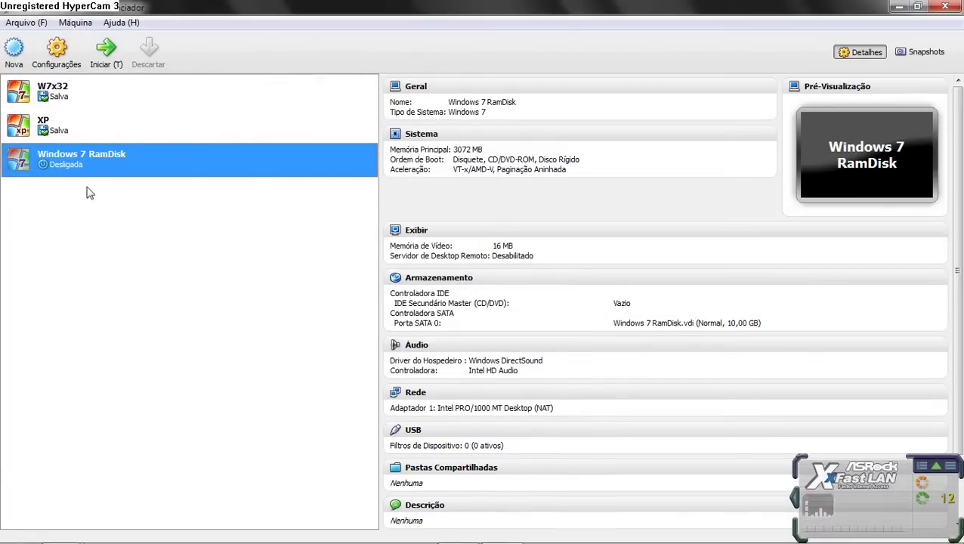
left_click(56, 52)
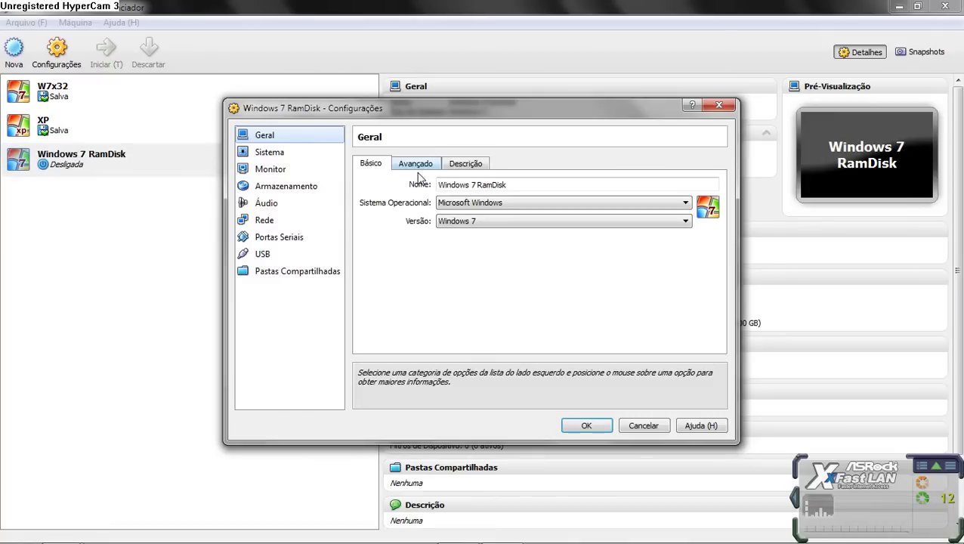
Step: Mount Windows 7.iso on the IDE Secundário Master CD/DVD drive and start the machine
left_click(426, 168)
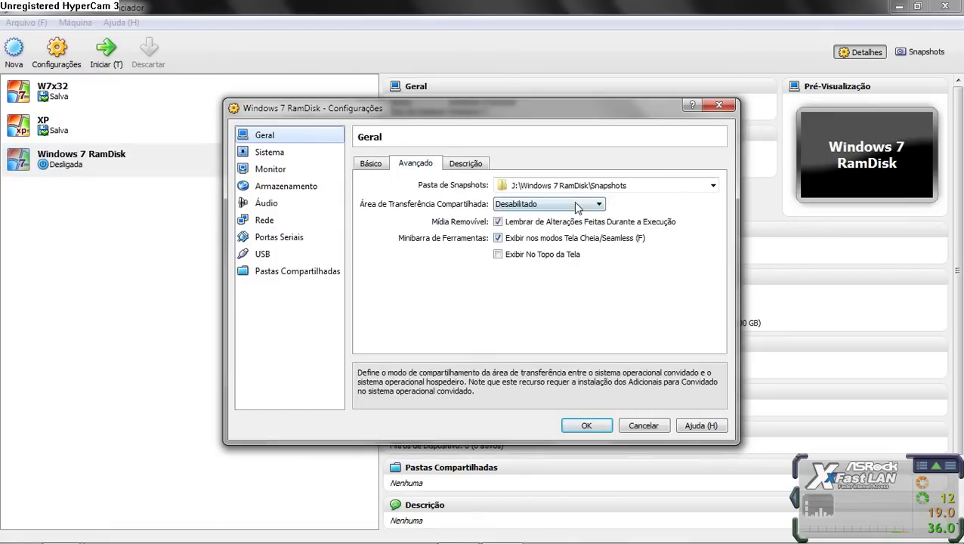
left_click(281, 189)
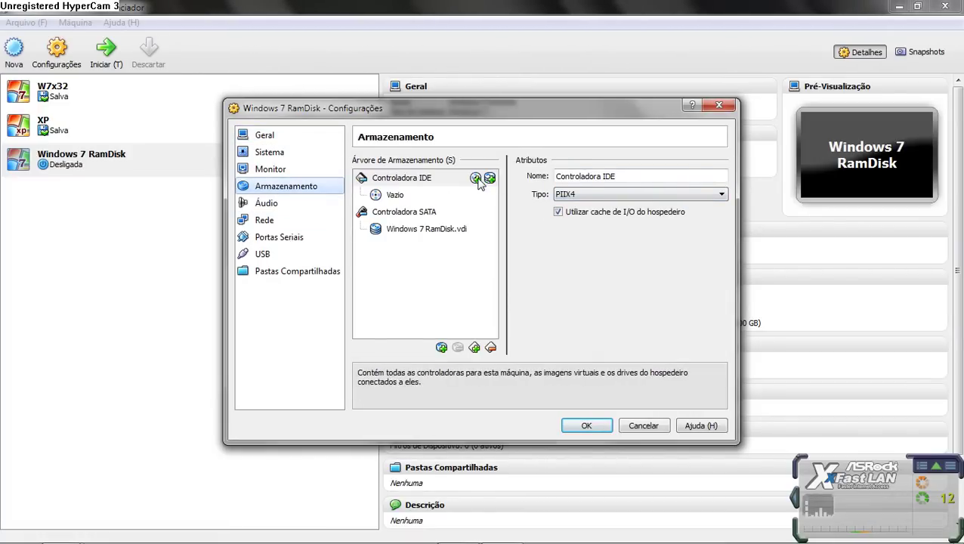
left_click(414, 197)
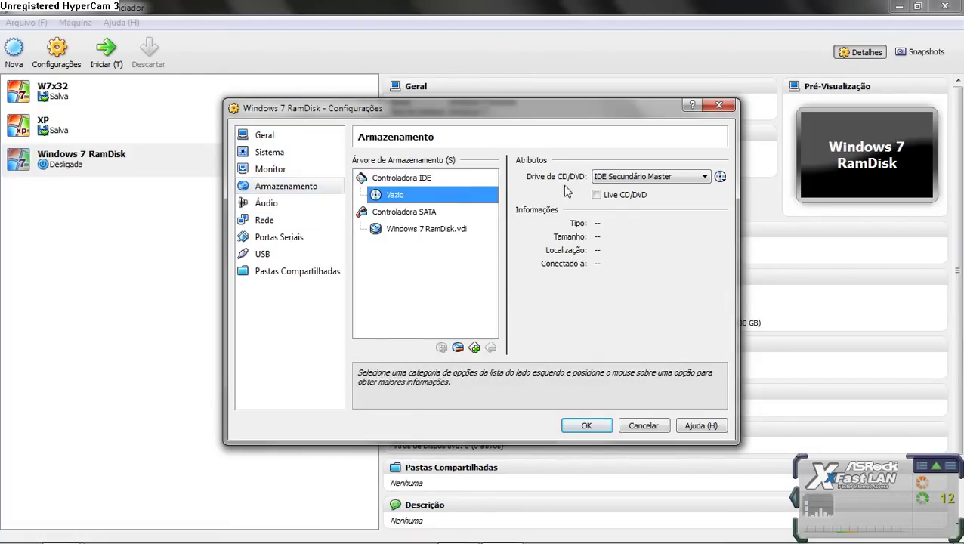
left_click(667, 179)
left_click(658, 206)
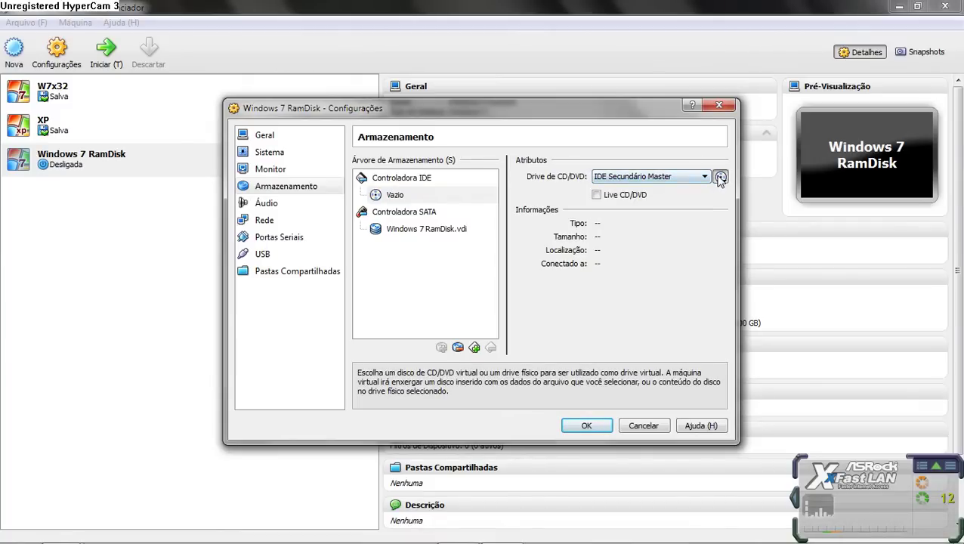
left_click(720, 176)
left_click(744, 198)
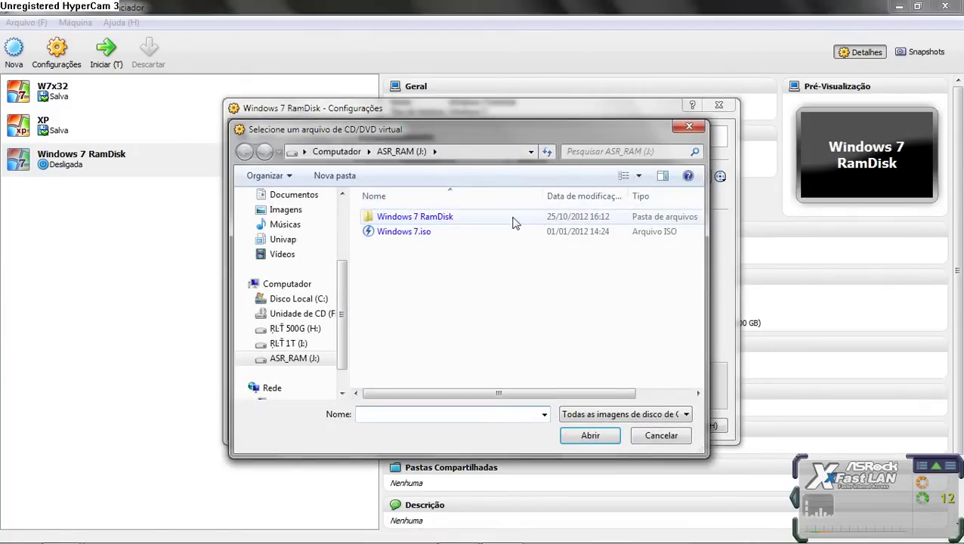
left_click(514, 232)
left_click(592, 436)
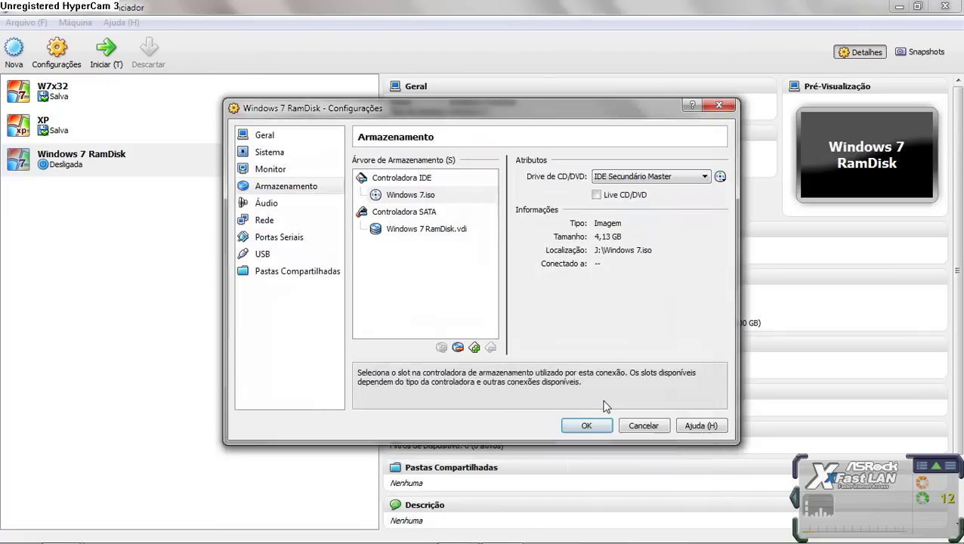
left_click(589, 425)
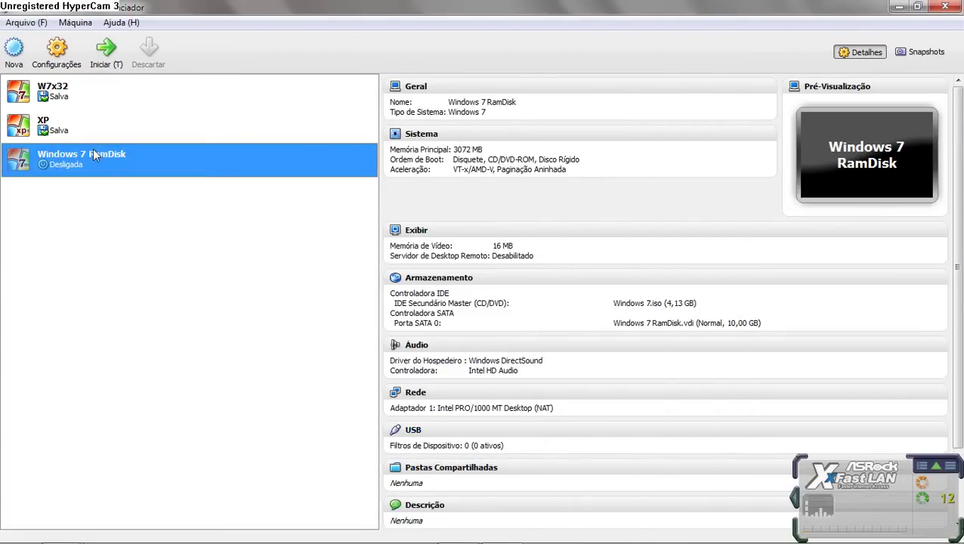
left_click(106, 50)
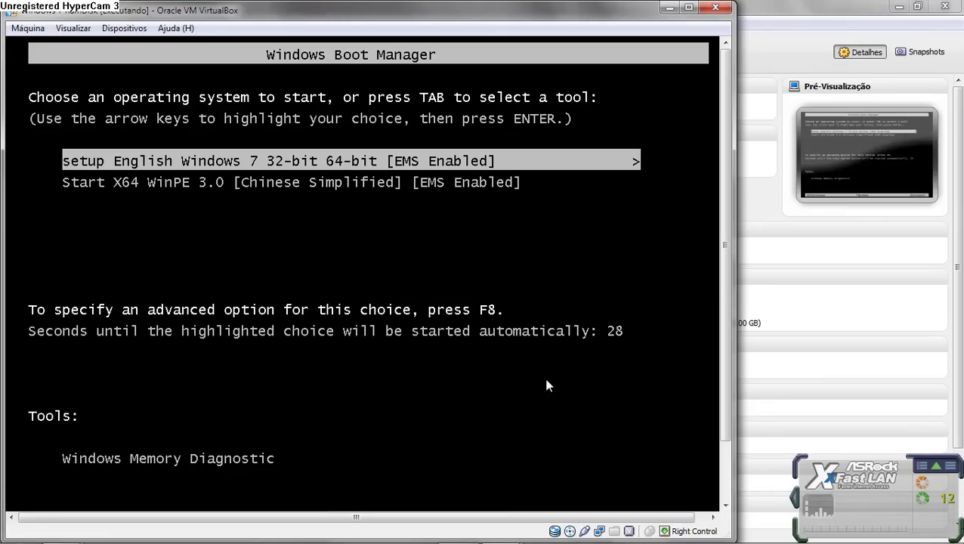
Step: Boot the Windows 7 setup entry and maximize the virtual machine window
key("Return")
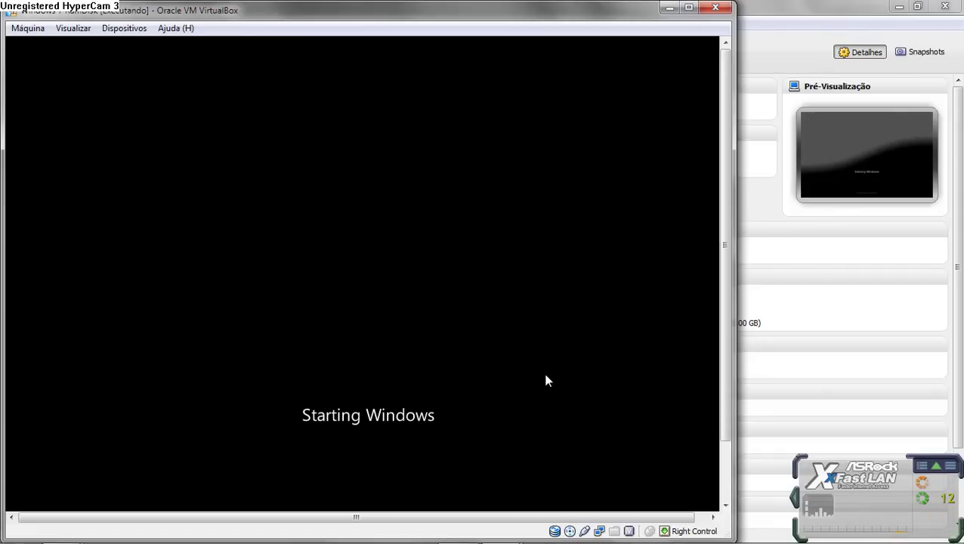
double_click(515, 13)
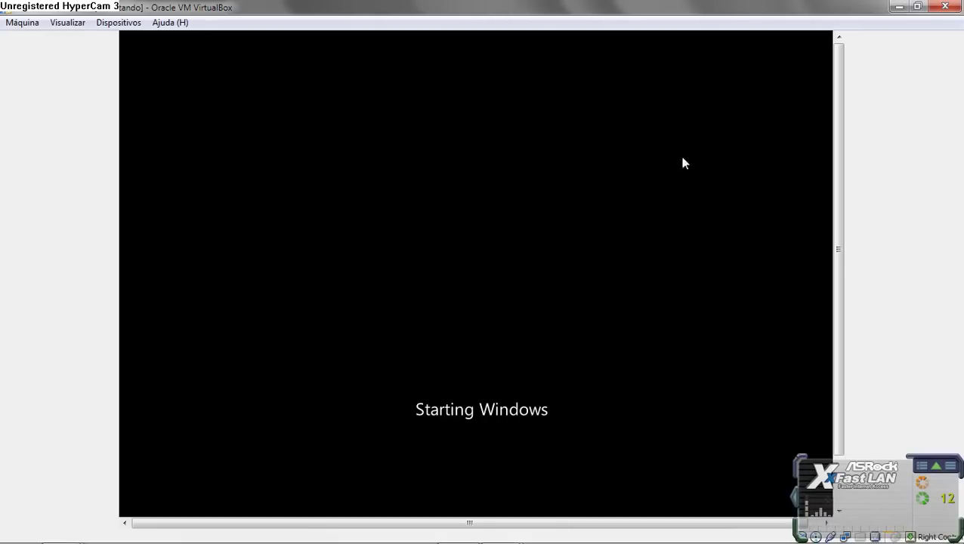
left_click_drag(845, 143, 850, 187)
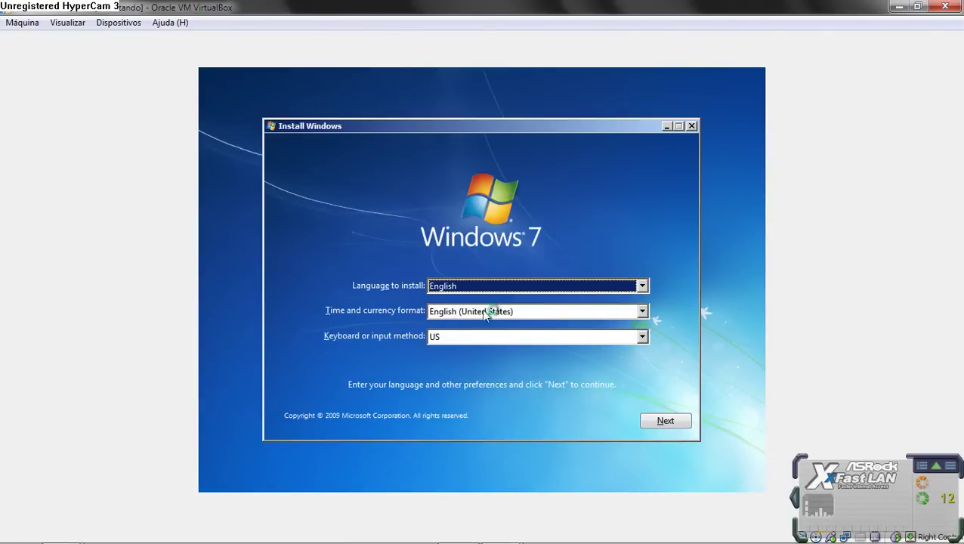
Step: Keep English as the install language, with Portuguese (Brazil) formats and a Brazilian ABNT2 keyboard
left_click(641, 286)
left_click(645, 296)
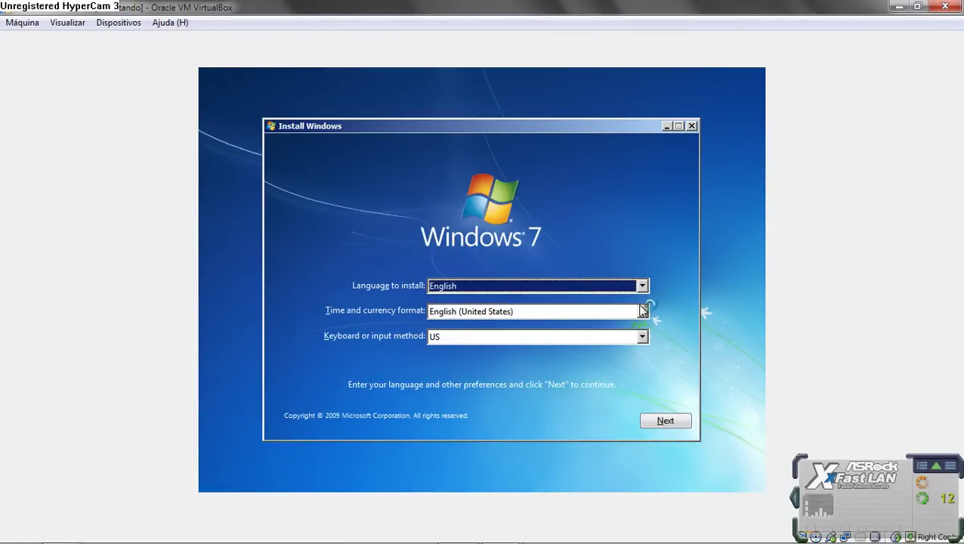
left_click(642, 311)
key("p")
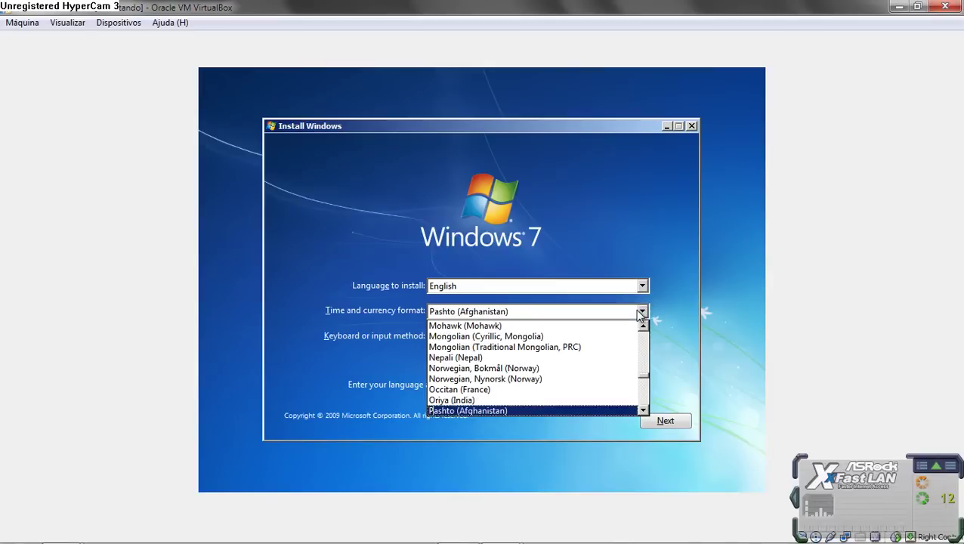
left_click(644, 395)
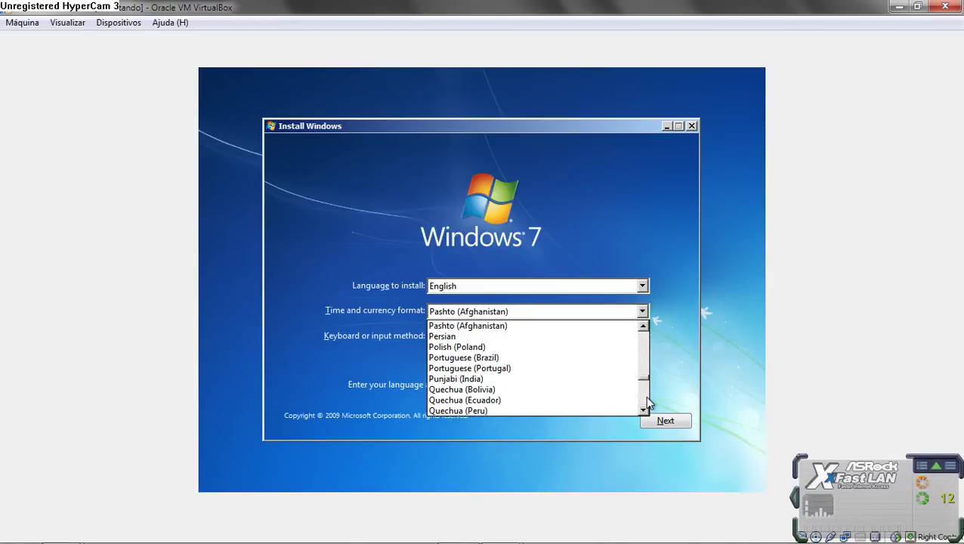
left_click(612, 369)
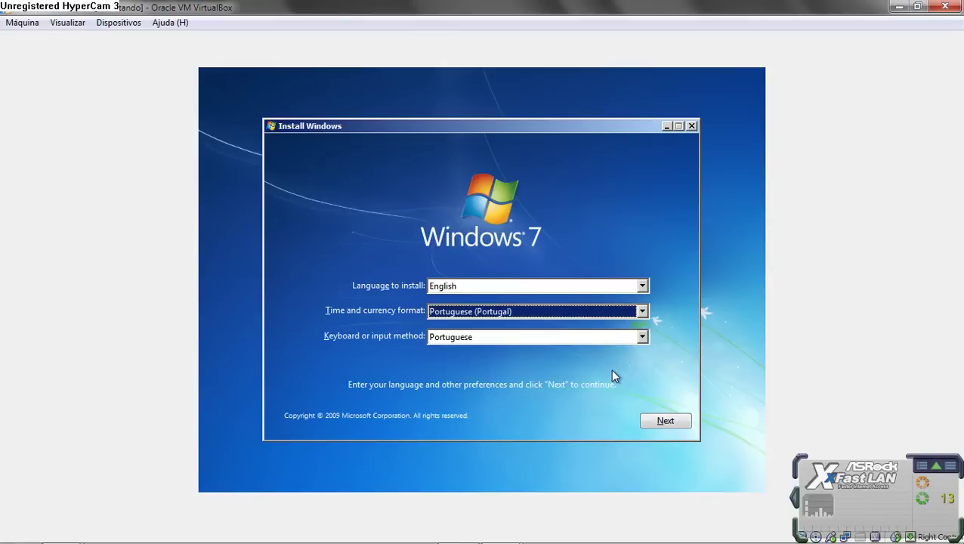
key("Up")
left_click(642, 337)
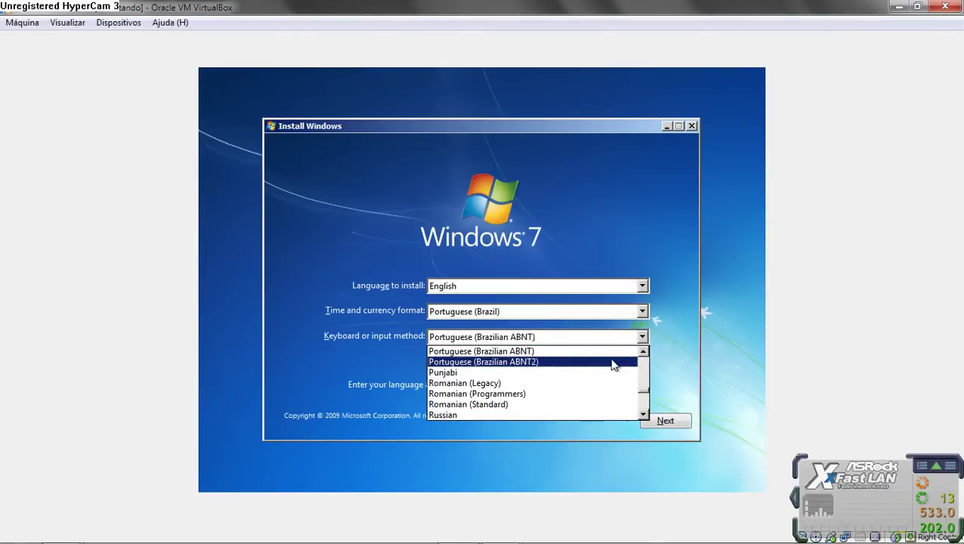
left_click(611, 371)
left_click(679, 424)
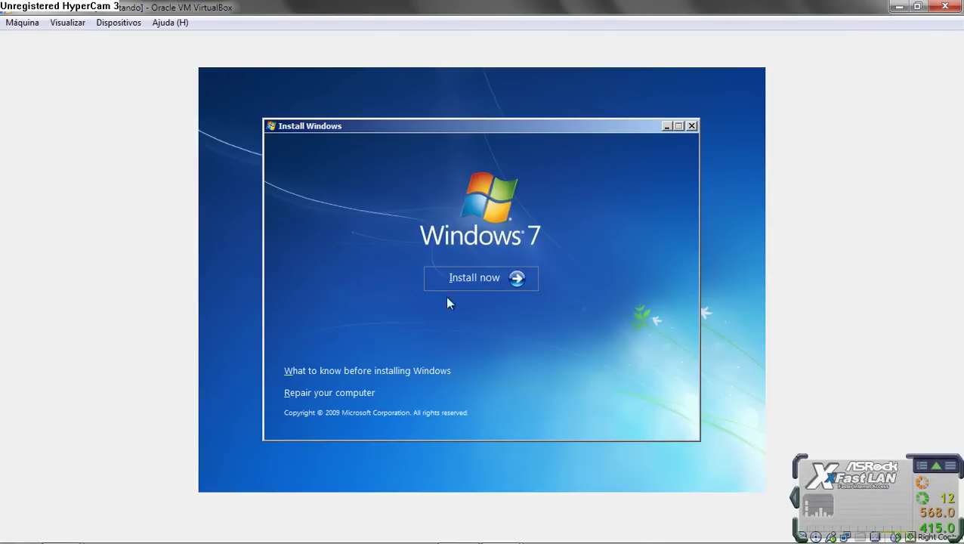
Step: Start the Windows installation and briefly check memory use in Task Manager
left_click(476, 279)
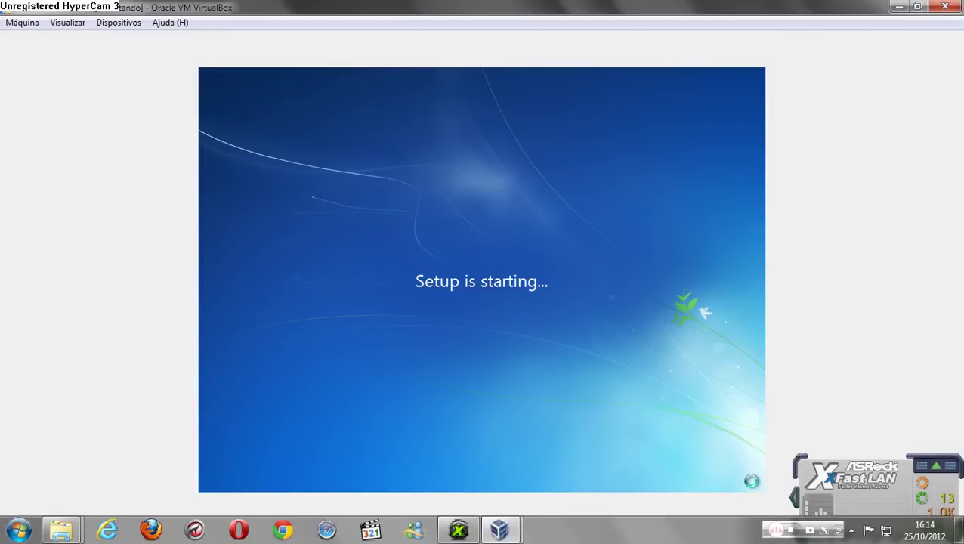
left_click(848, 533)
left_click(889, 439)
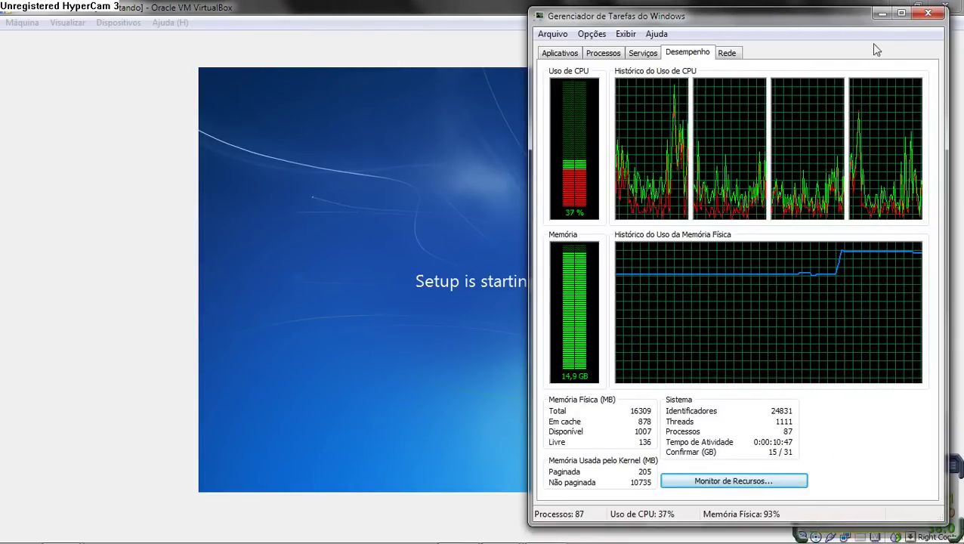
left_click(882, 15)
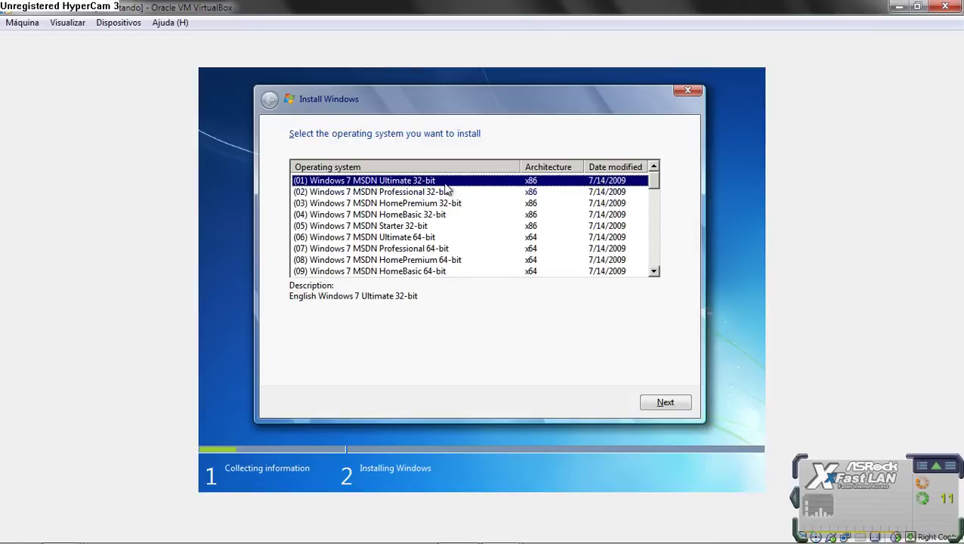
Step: Choose Windows 7 Ultimate 32-bit, accept the license terms, and pick a custom installation
left_click(664, 405)
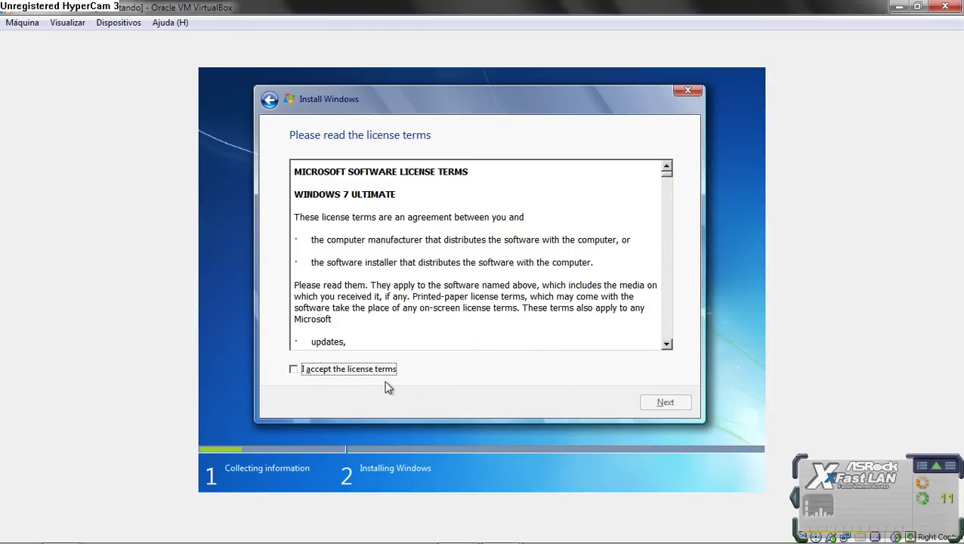
left_click(375, 375)
left_click(662, 400)
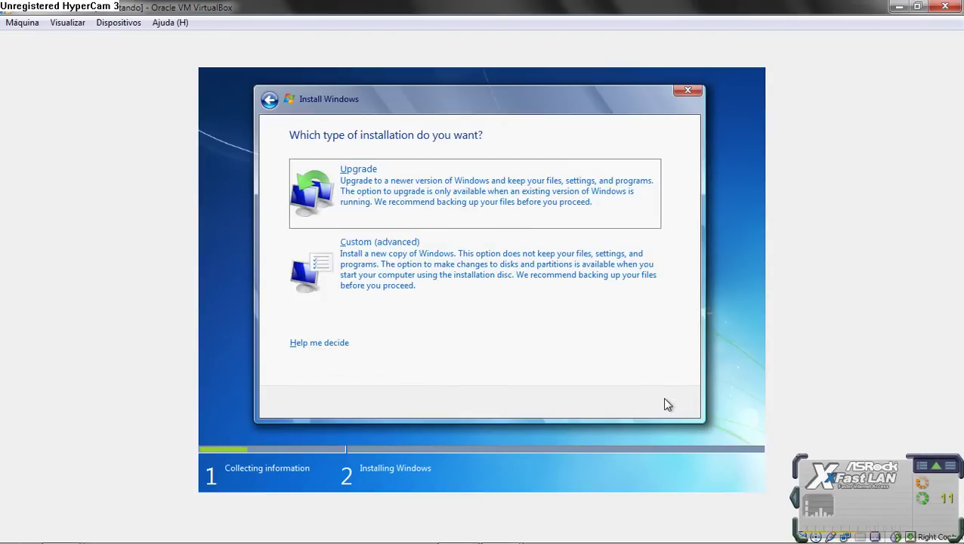
left_click(394, 278)
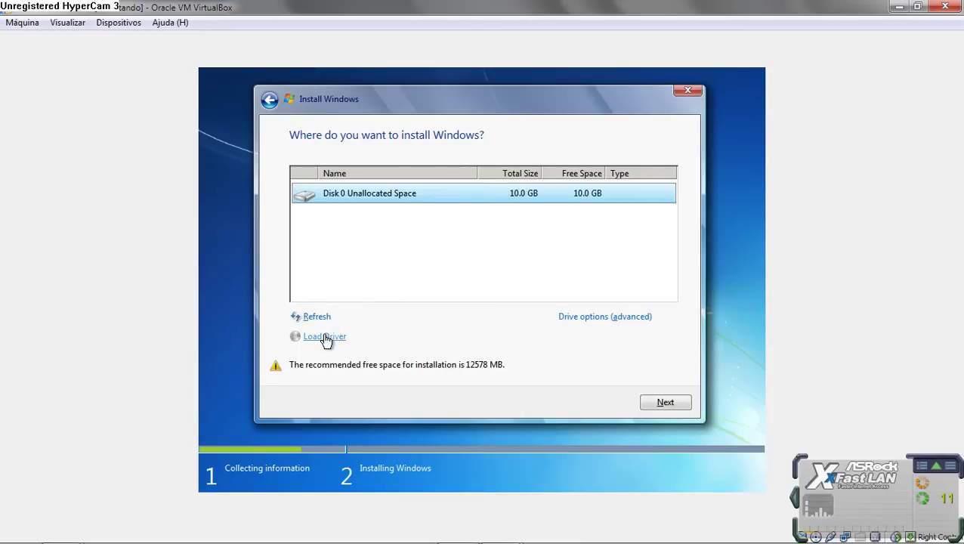
Step: Create a 10240 MB partition on Disk 0 and install Windows onto Partition 2
left_click(581, 319)
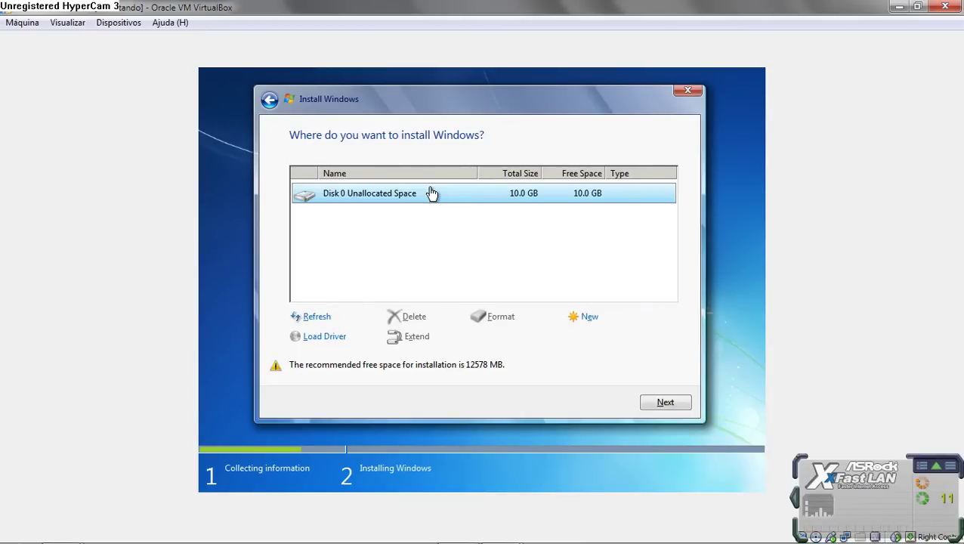
left_click(584, 317)
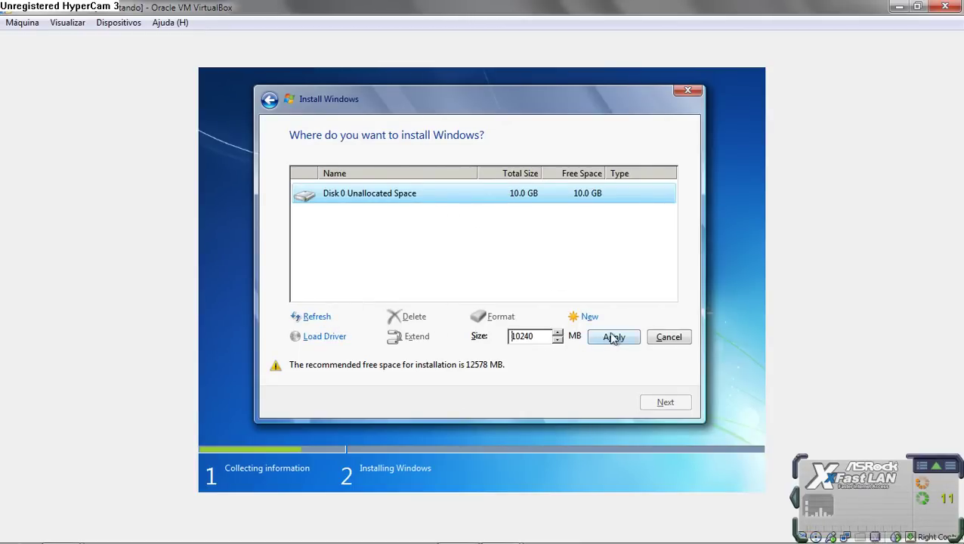
left_click(614, 338)
left_click(572, 342)
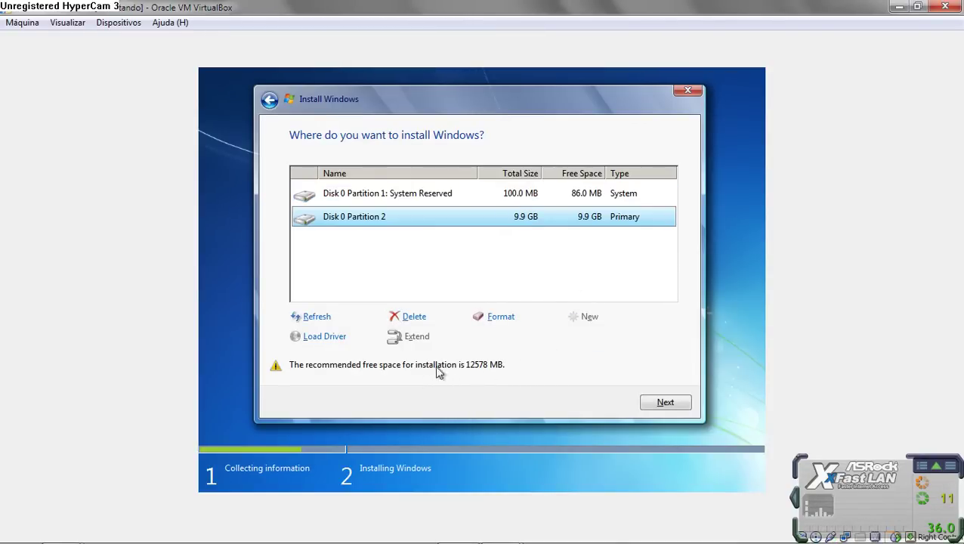
left_click(656, 405)
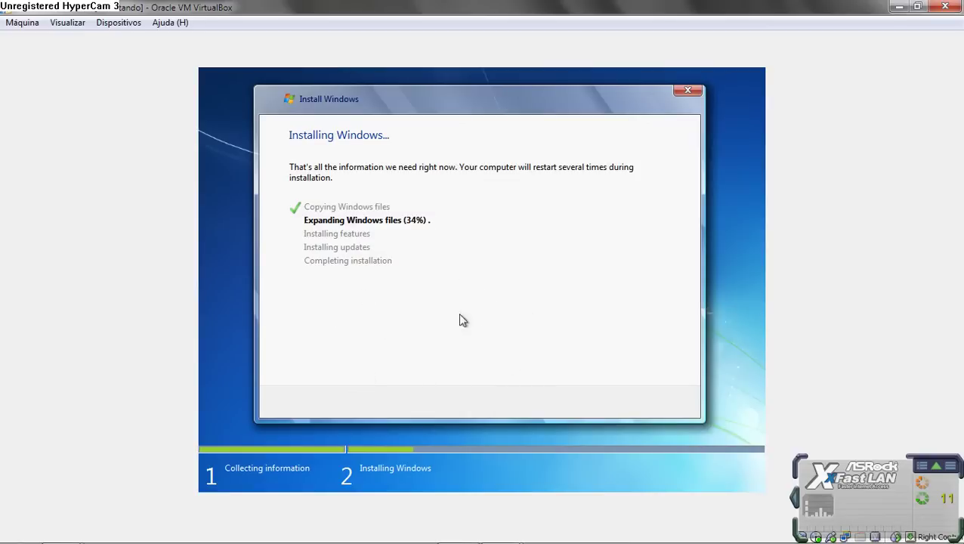
Step: Check the Processos and Desempenho tabs in Task Manager during installation, then minimize it
mouse_move(815, 538)
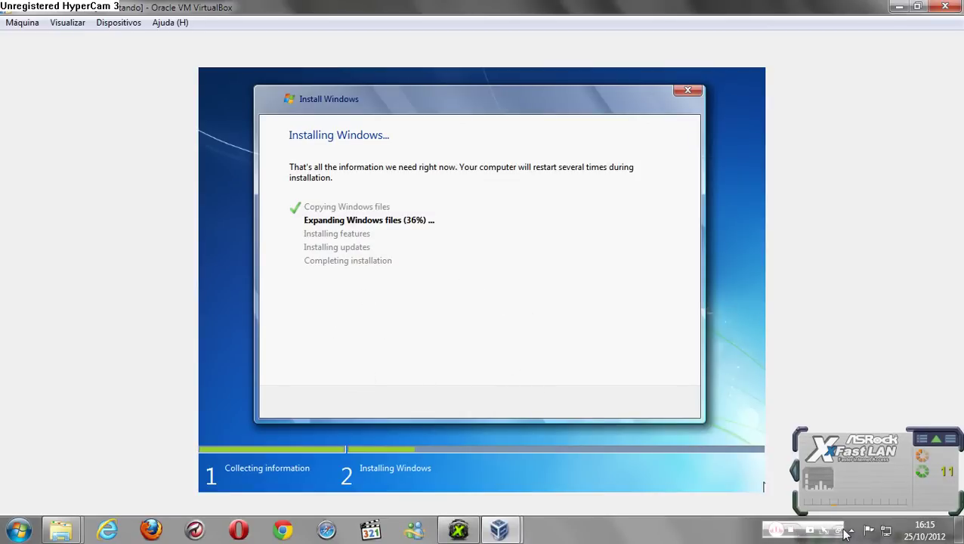
left_click(852, 531)
left_click(884, 437)
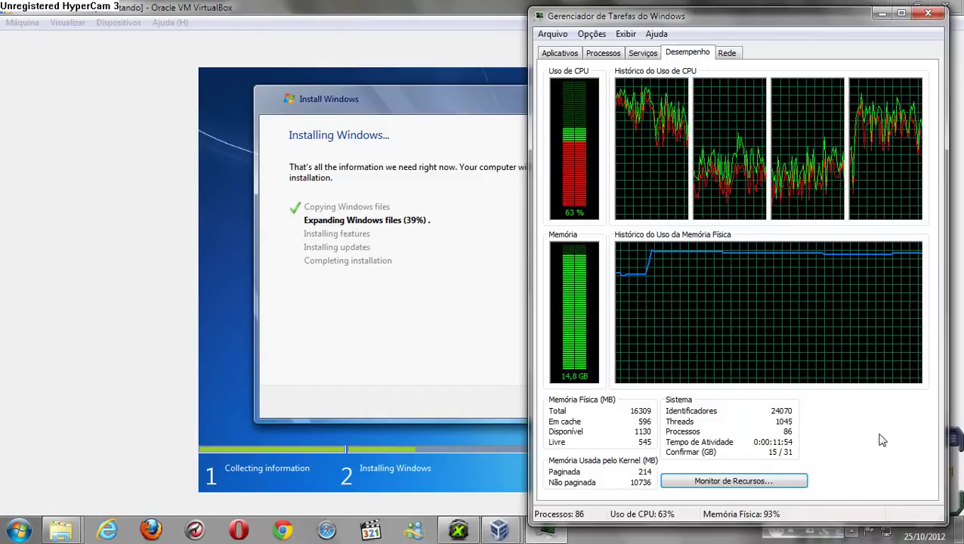
left_click(611, 56)
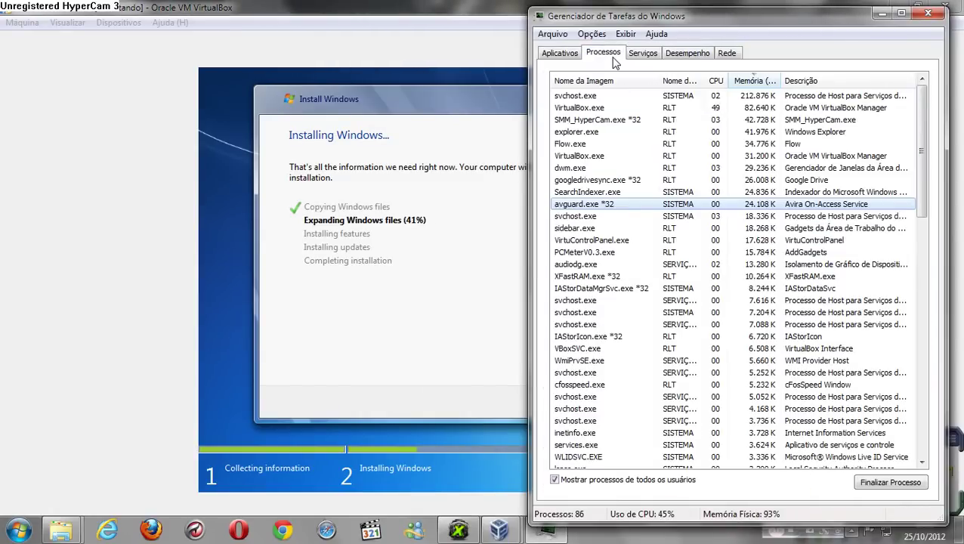
left_click(684, 54)
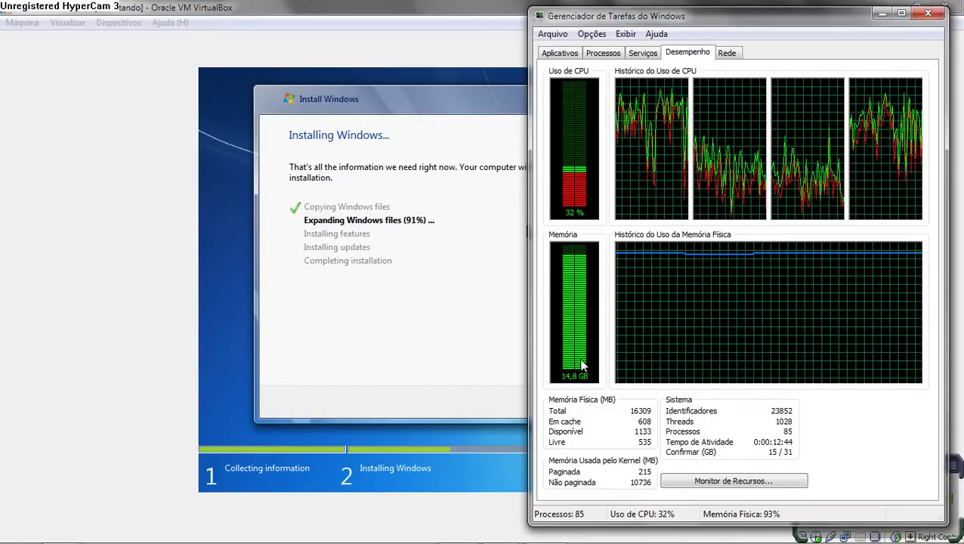
left_click(881, 13)
Step: Open the Windows 7 RamDisk folder on the ASR_RAM (J:) drive
mouse_move(68, 531)
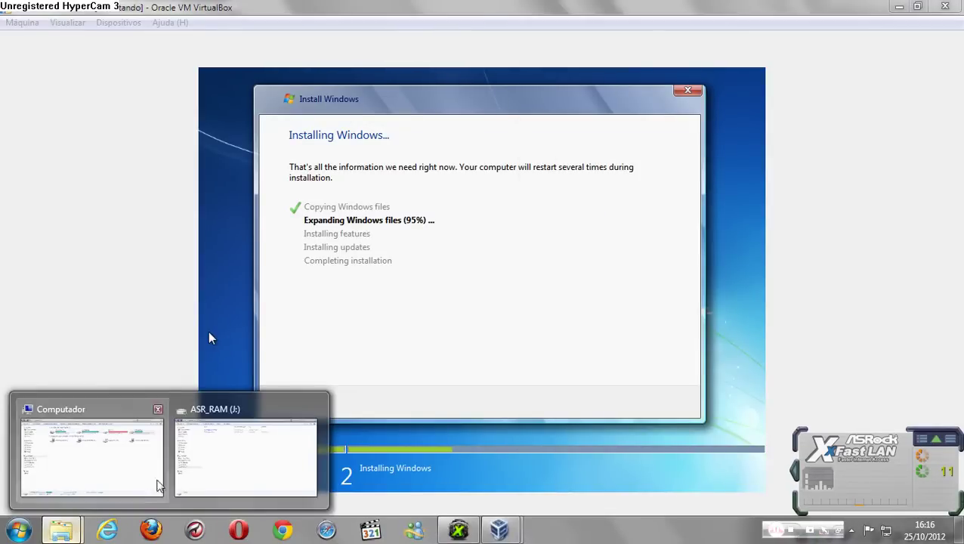
left_click(248, 455)
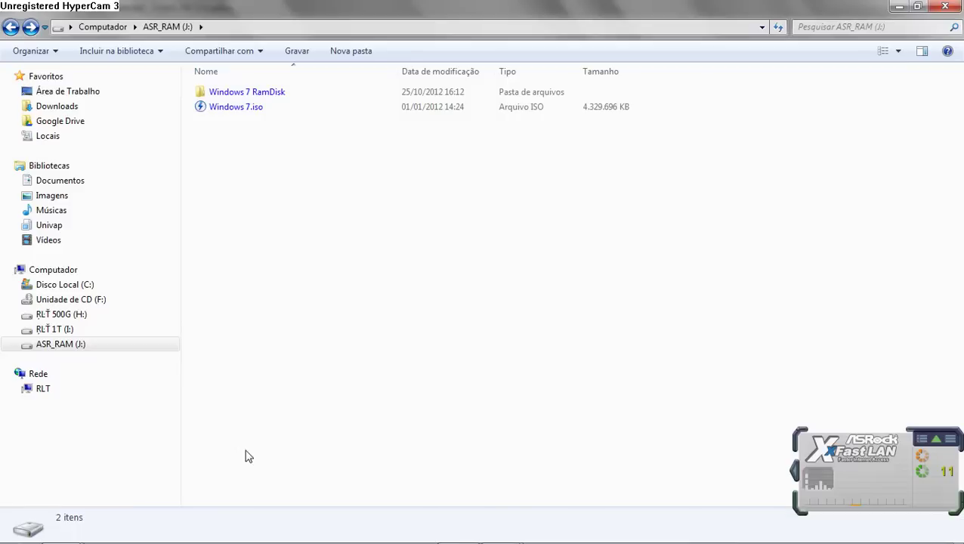
double_click(287, 93)
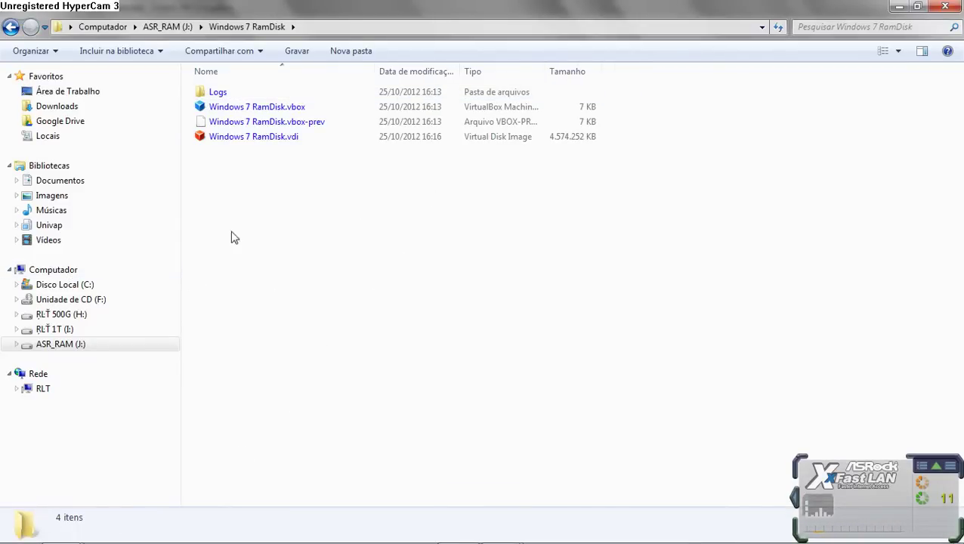
Step: Refresh the Computador drive list with F5 to update ASR_RAM free space, then return to the VM
mouse_move(60, 529)
left_click(71, 480)
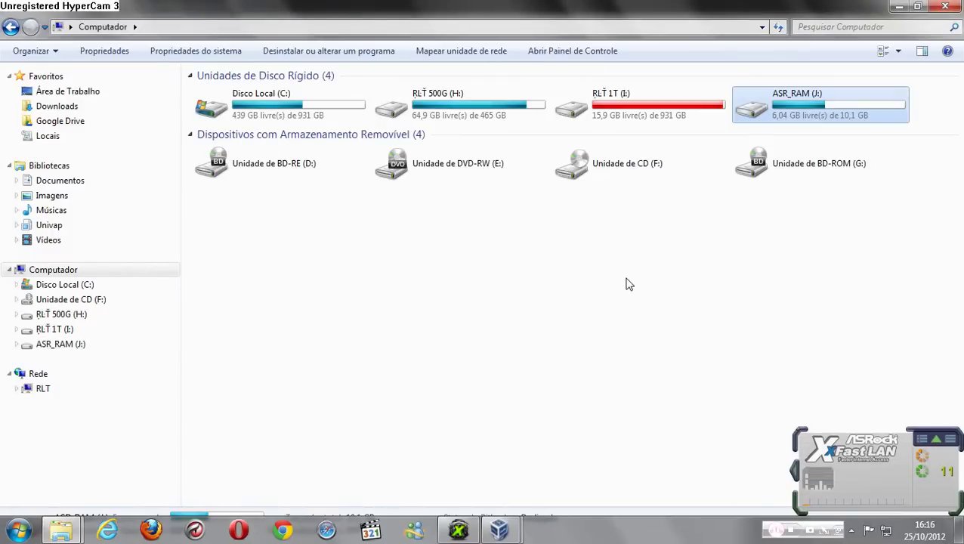
left_click(648, 289)
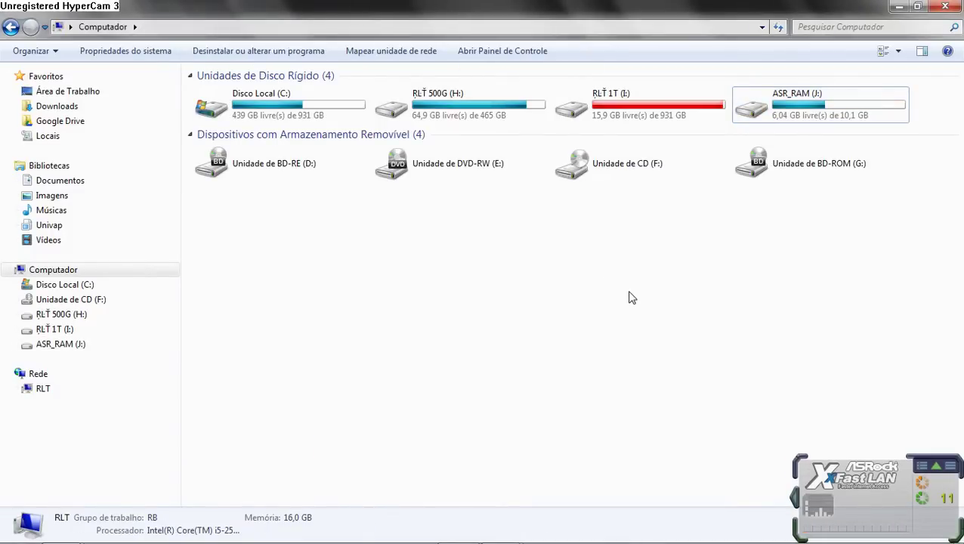
key("F5")
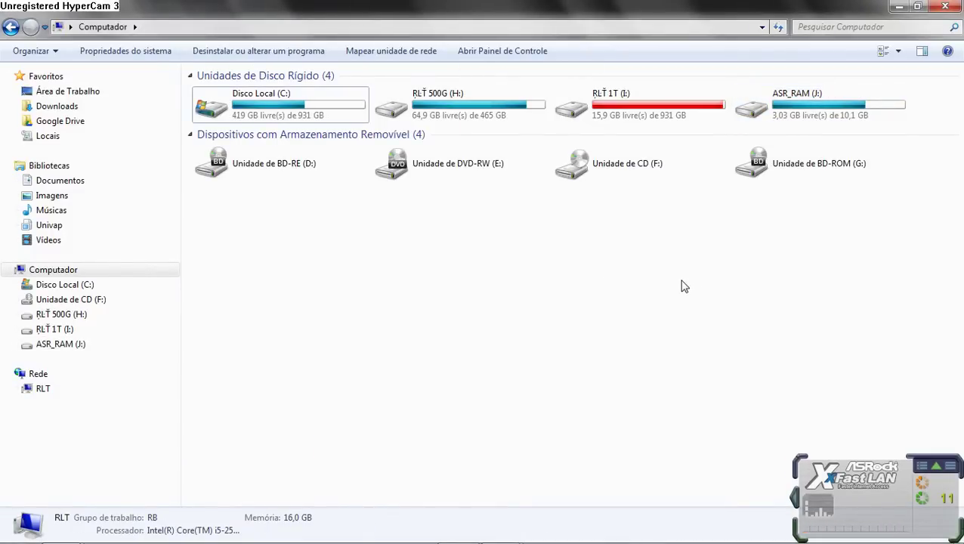
mouse_move(502, 529)
left_click(566, 476)
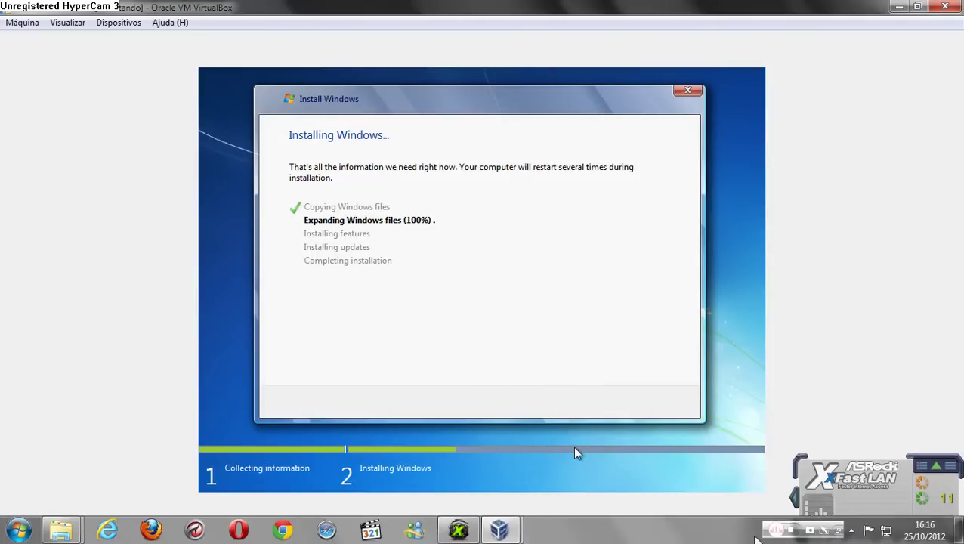
Step: Watch Task Manager performance during the restart countdown, then minimize it
left_click(852, 530)
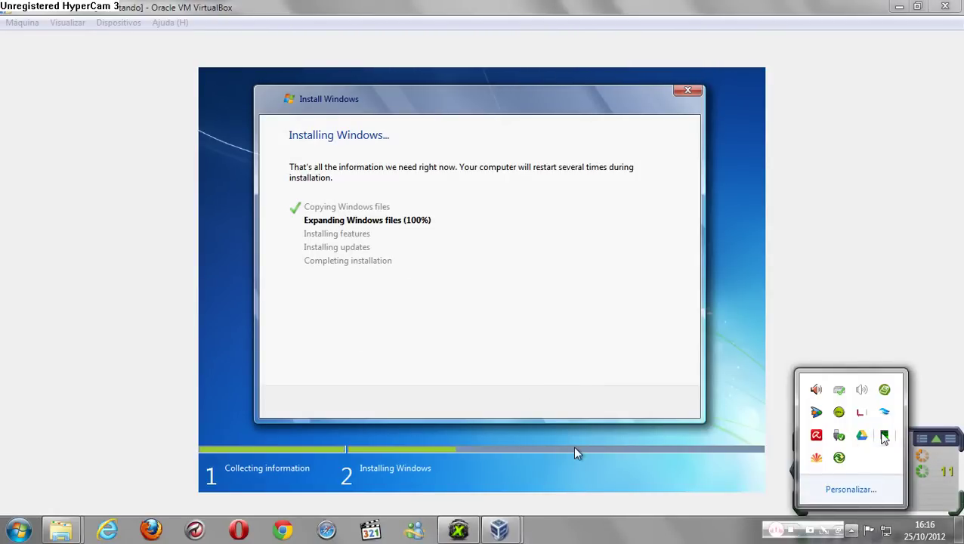
left_click(884, 437)
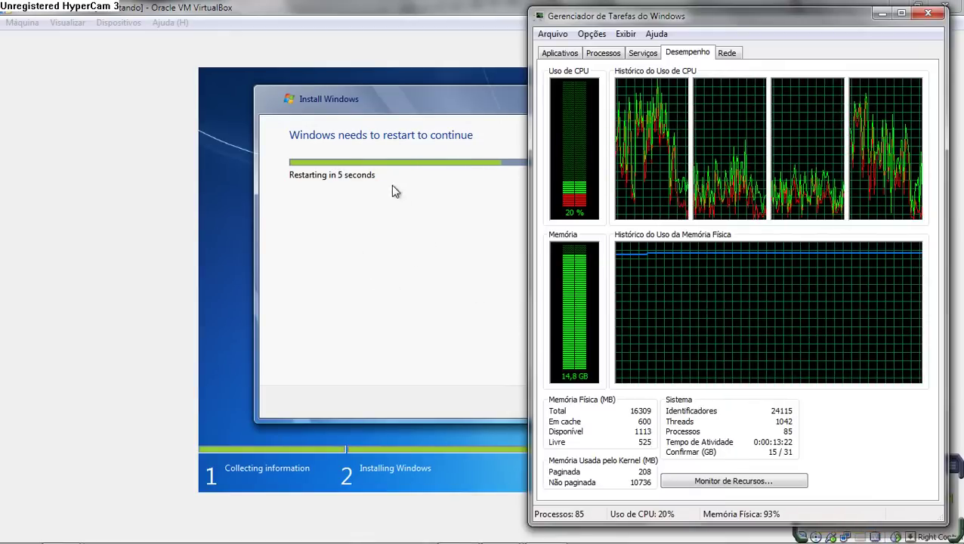
left_click(882, 13)
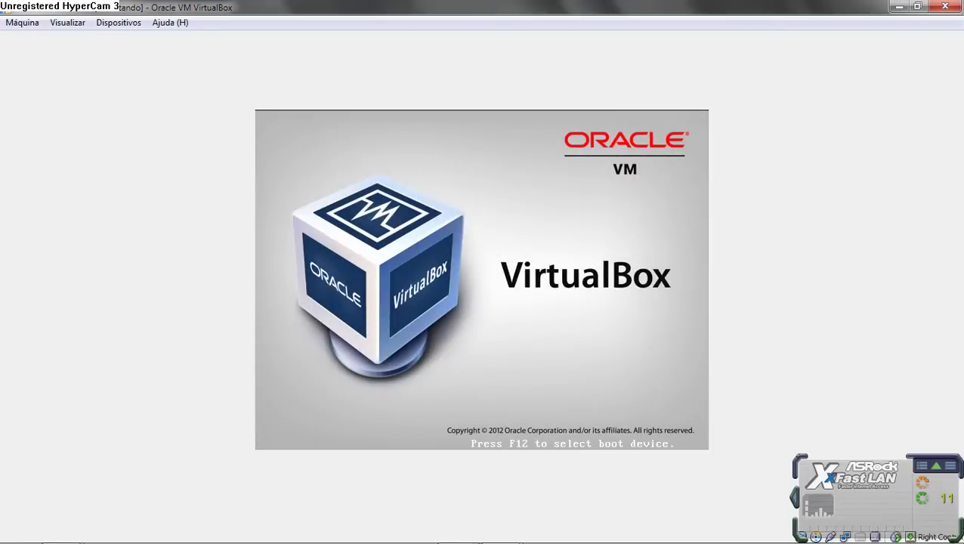
Step: Compare the VM with the Computador and Windows 7 RamDisk Explorer windows to check the VDI size
left_click(80, 495)
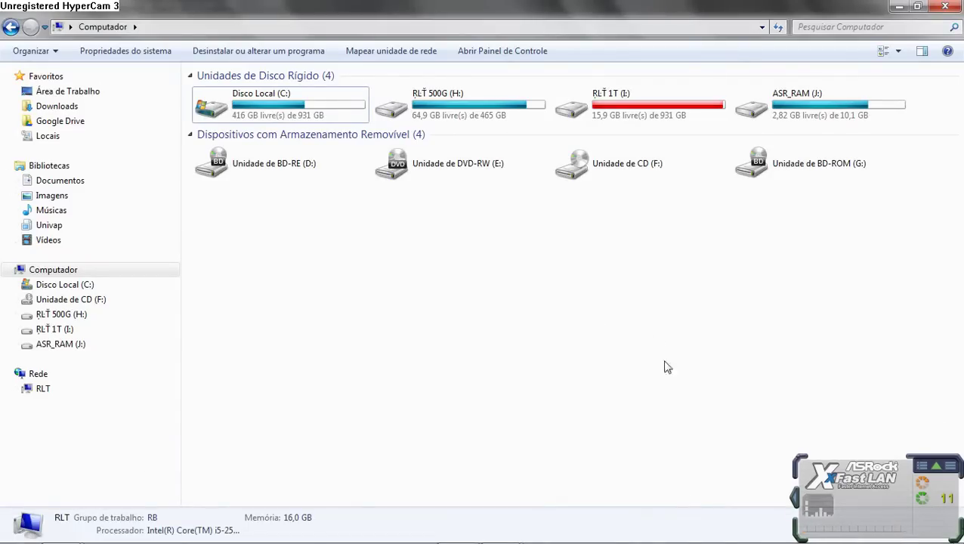
left_click(517, 524)
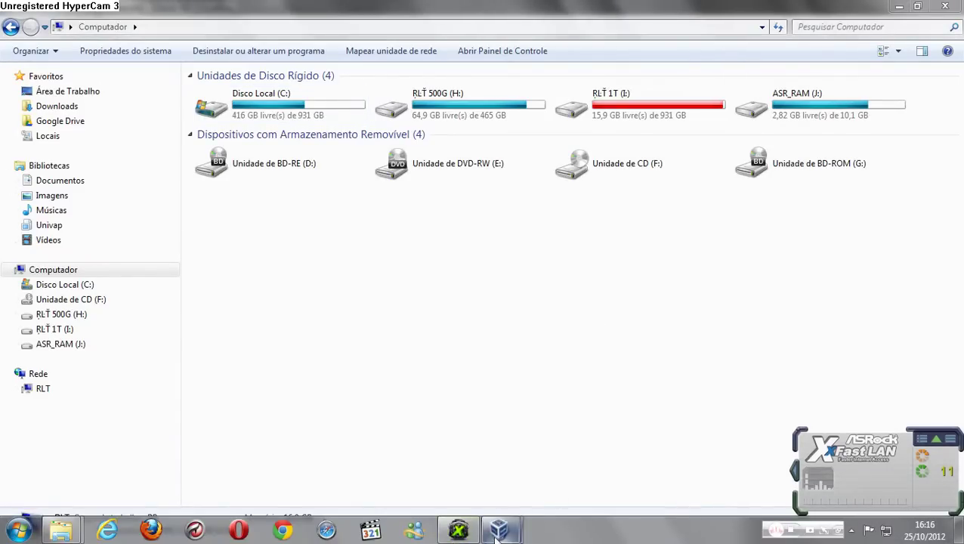
left_click(574, 446)
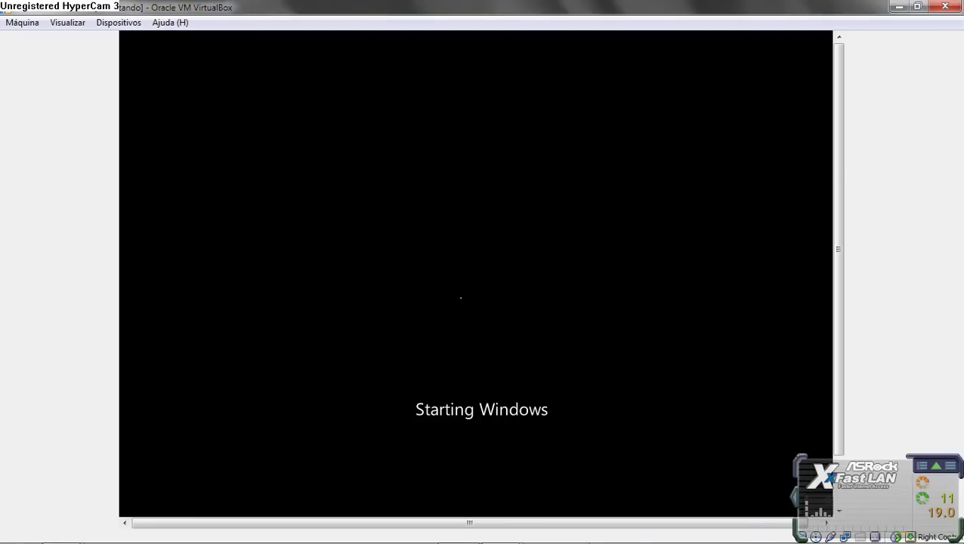
left_click(61, 529)
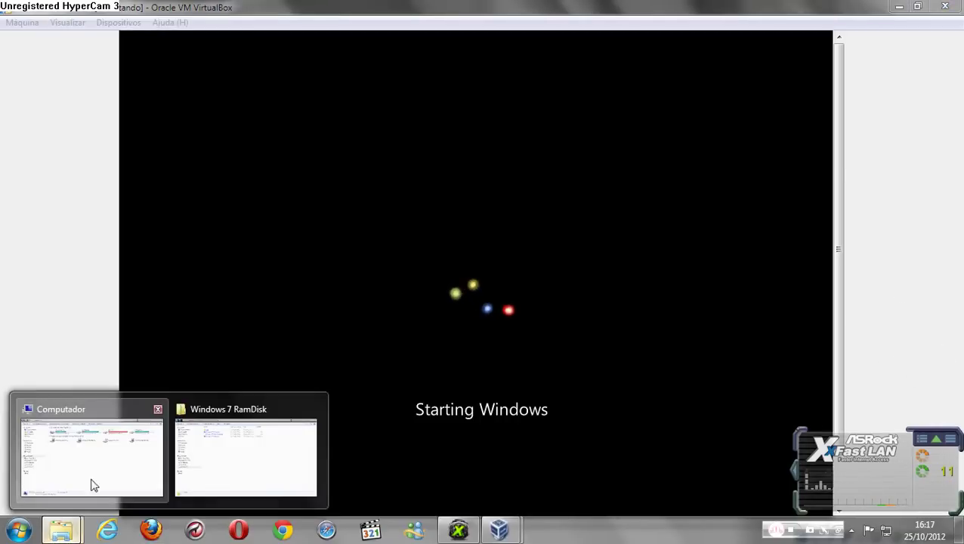
left_click(93, 485)
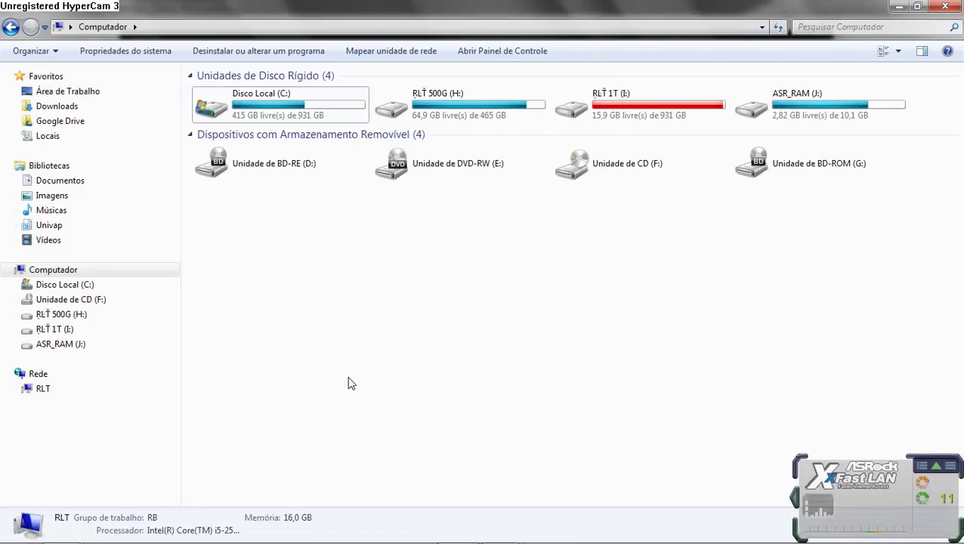
mouse_move(64, 529)
left_click(246, 453)
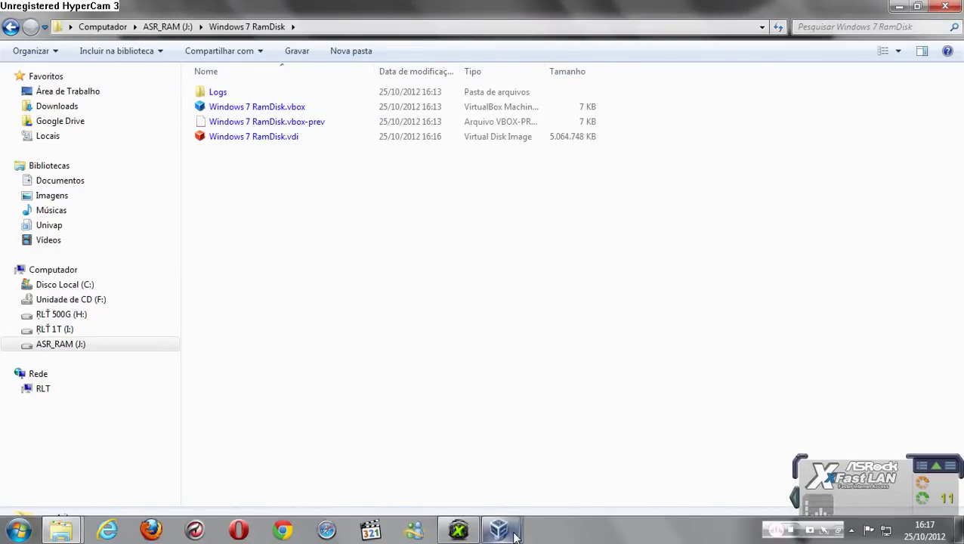
mouse_move(499, 529)
left_click(578, 446)
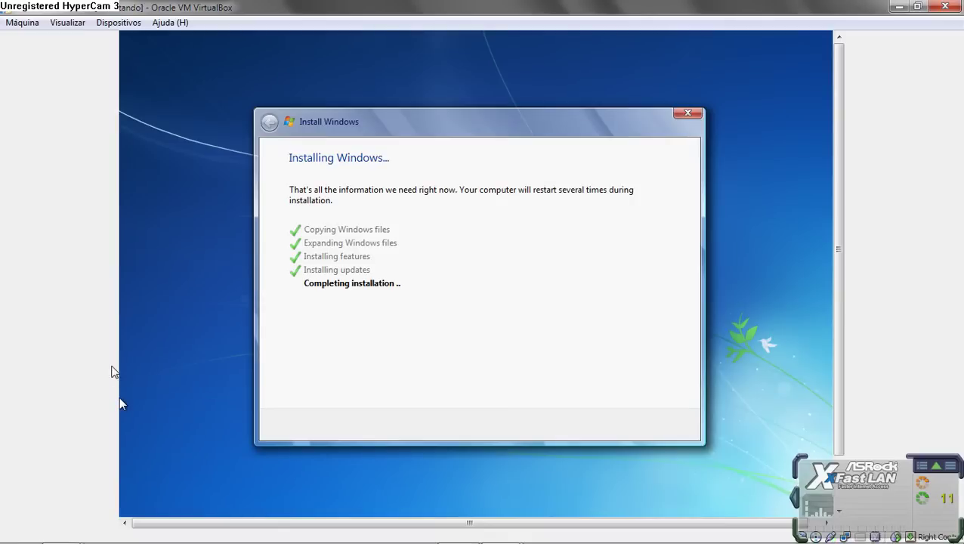
Step: Bring the Computador Explorer window forward to check ASR_RAM (J:) free space
left_click(59, 535)
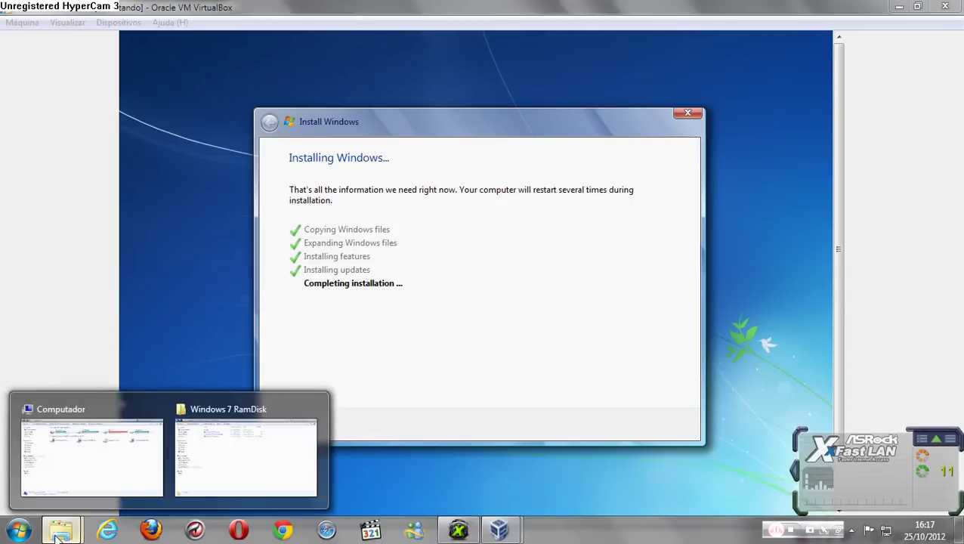
left_click(61, 470)
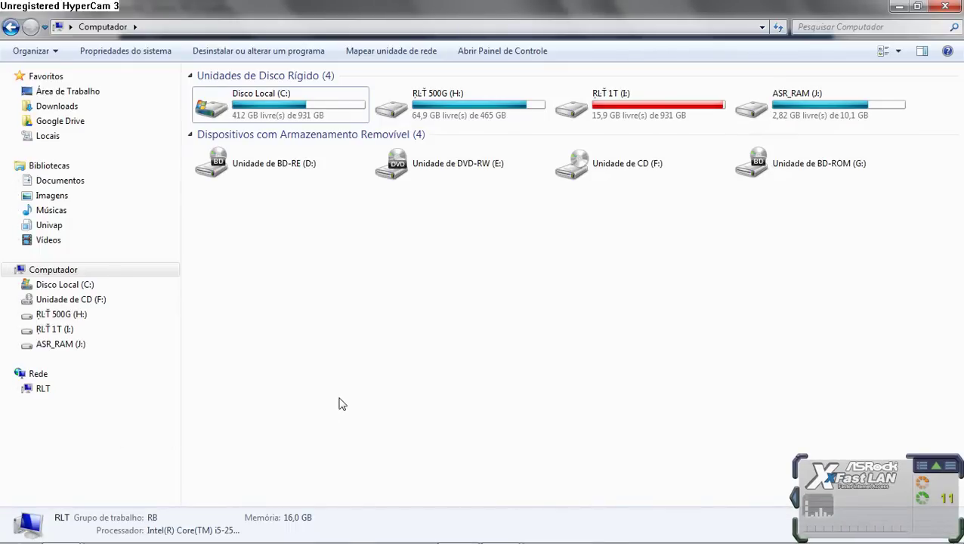
Step: Minimize the VirtualBox manager and Task Manager, then return to the VM window
left_click(500, 533)
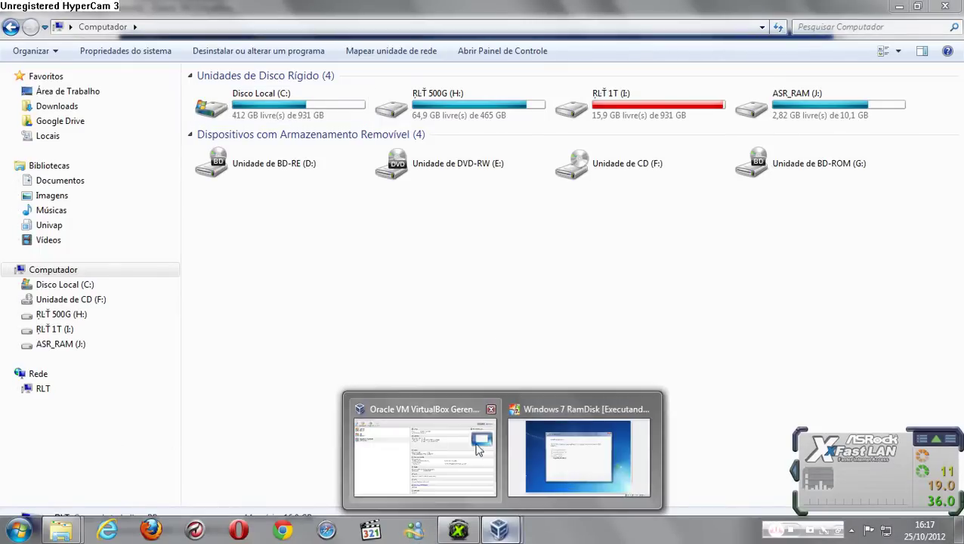
left_click(399, 454)
left_click(899, 6)
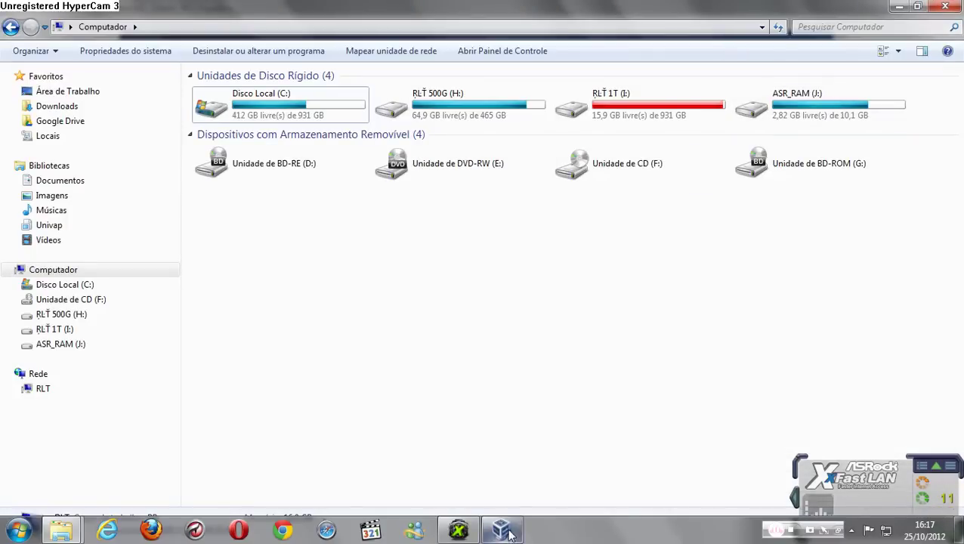
left_click(851, 530)
left_click(882, 441)
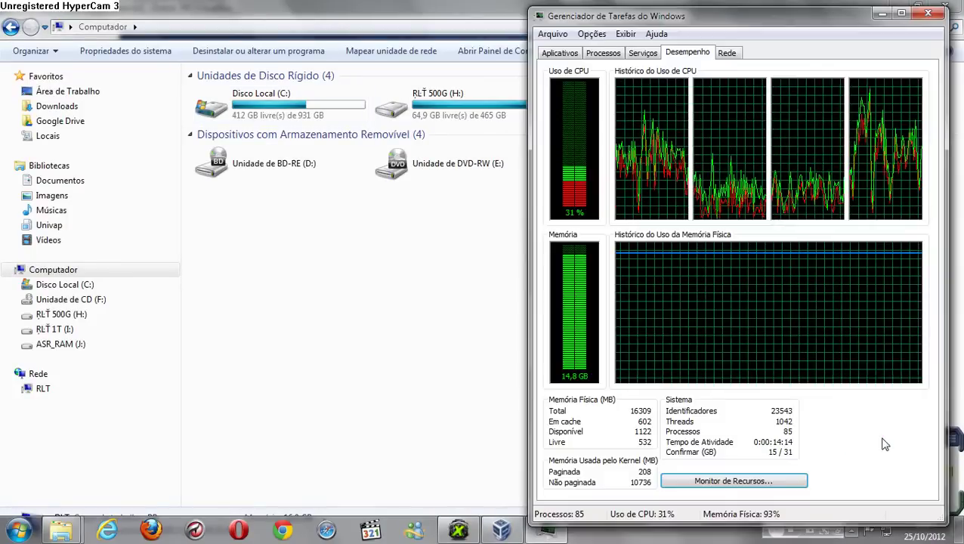
left_click(882, 14)
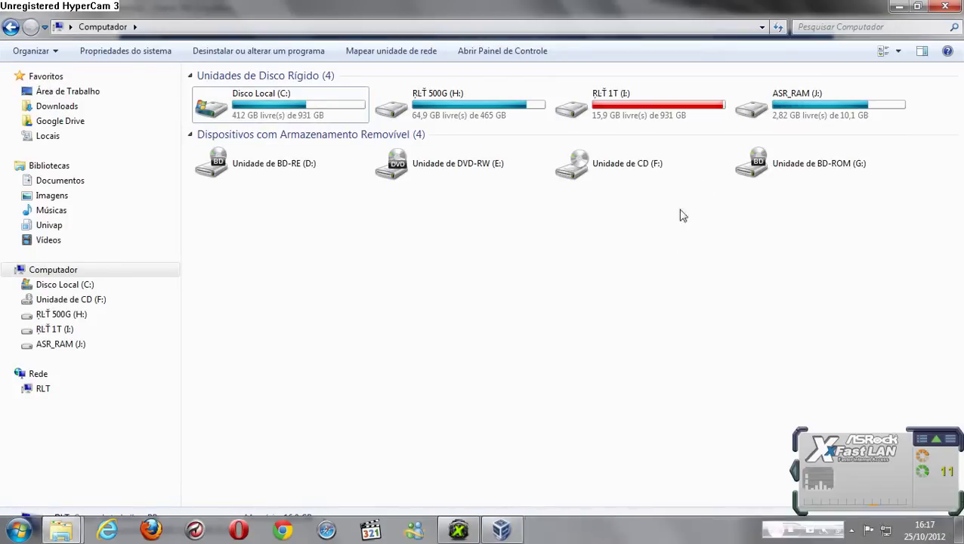
left_click(501, 529)
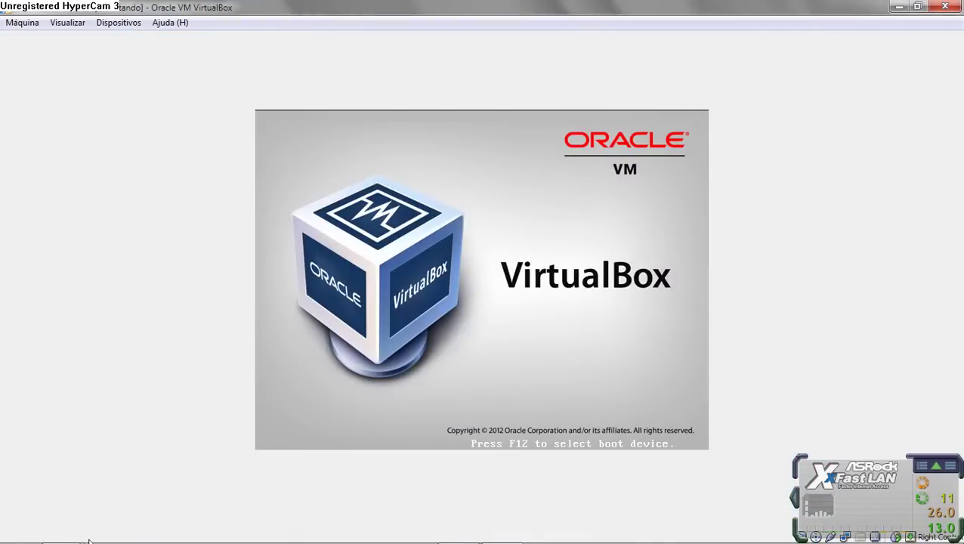
Step: Bring the Windows 7 RamDisk folder and Computador overview forward while setup checks video performance
mouse_move(61, 529)
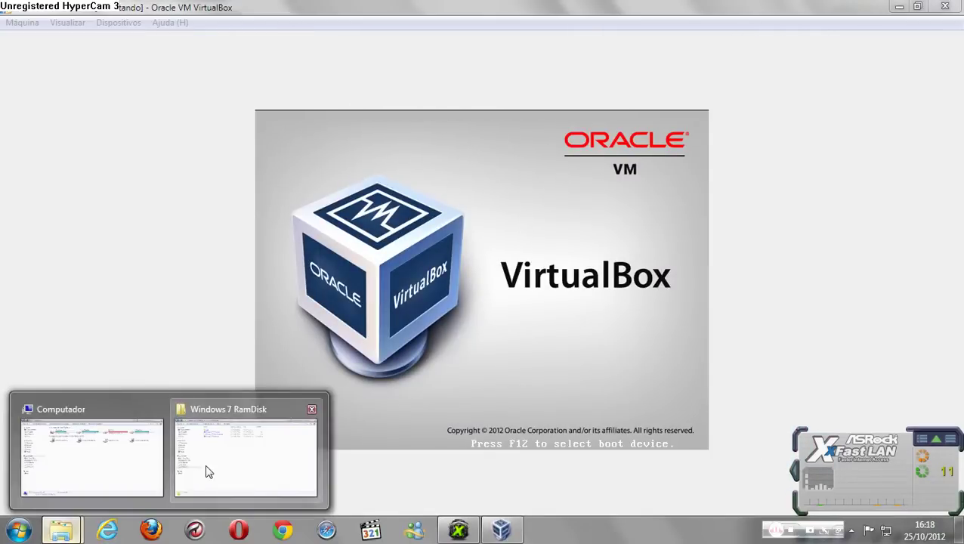
left_click(209, 473)
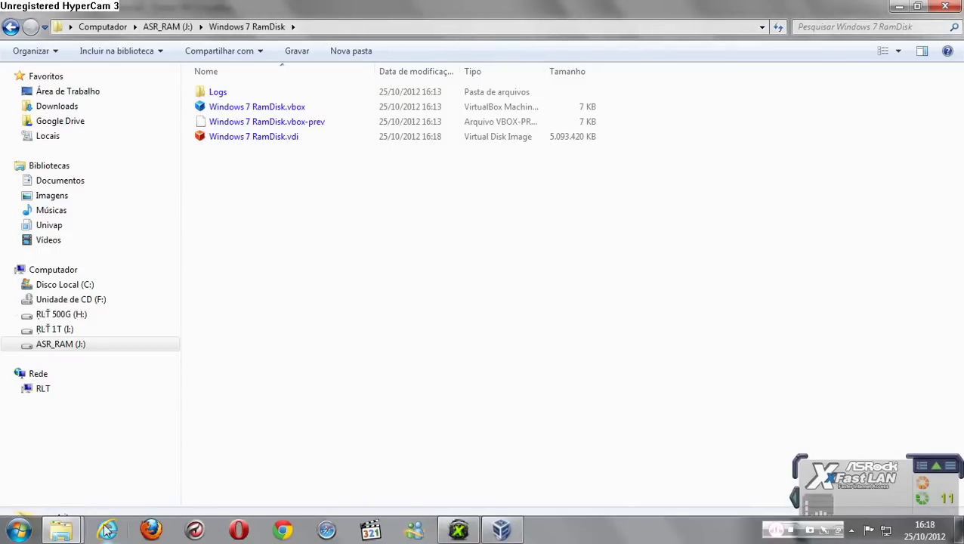
left_click(91, 463)
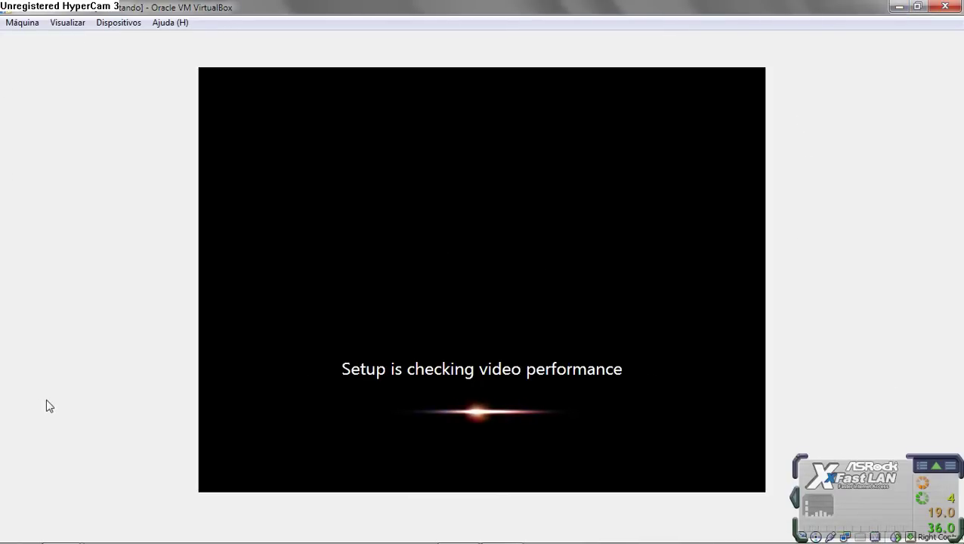
Step: Enter the user name 'Windows 7' with computer name Windows7RamDisk and proceed to the password field
mouse_move(66, 541)
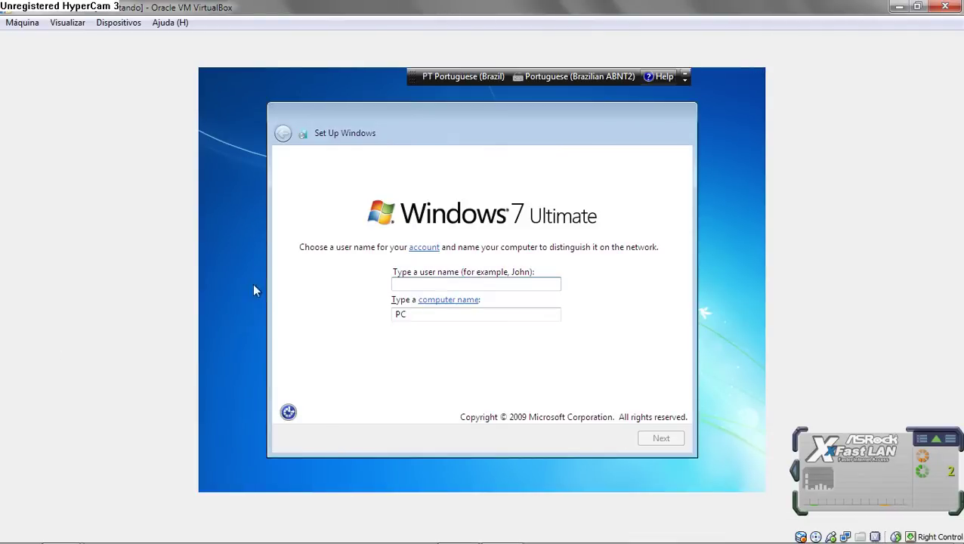
left_click(257, 288)
type("W")
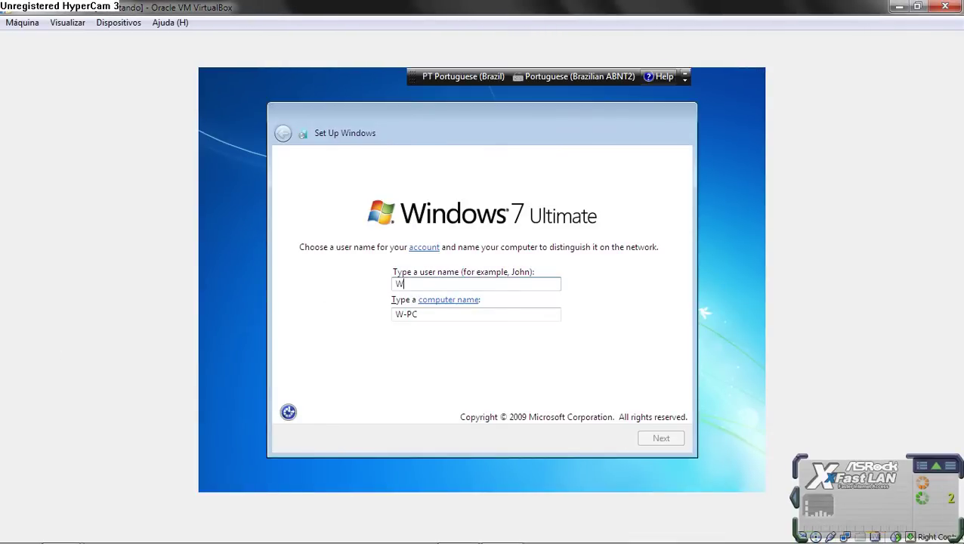
type("indows")
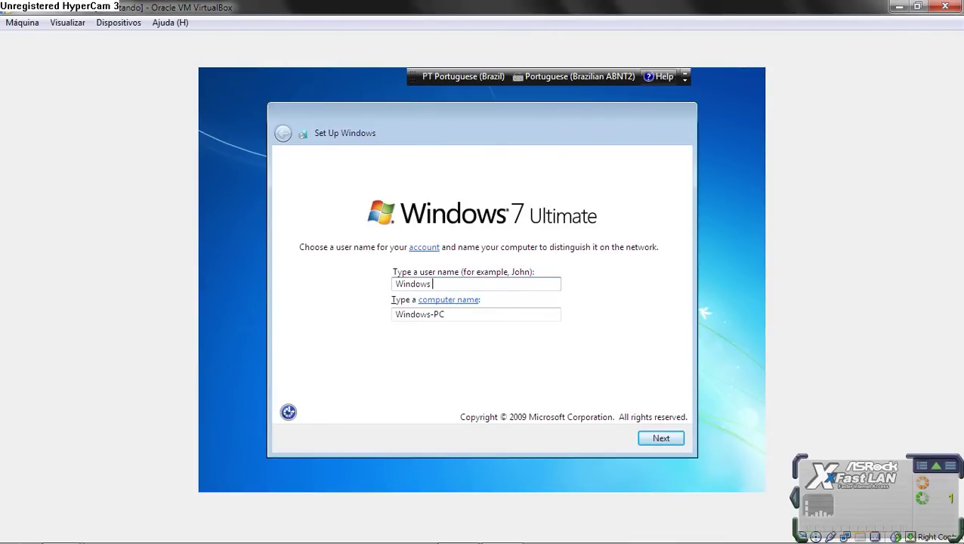
type(" 7 RamDisk")
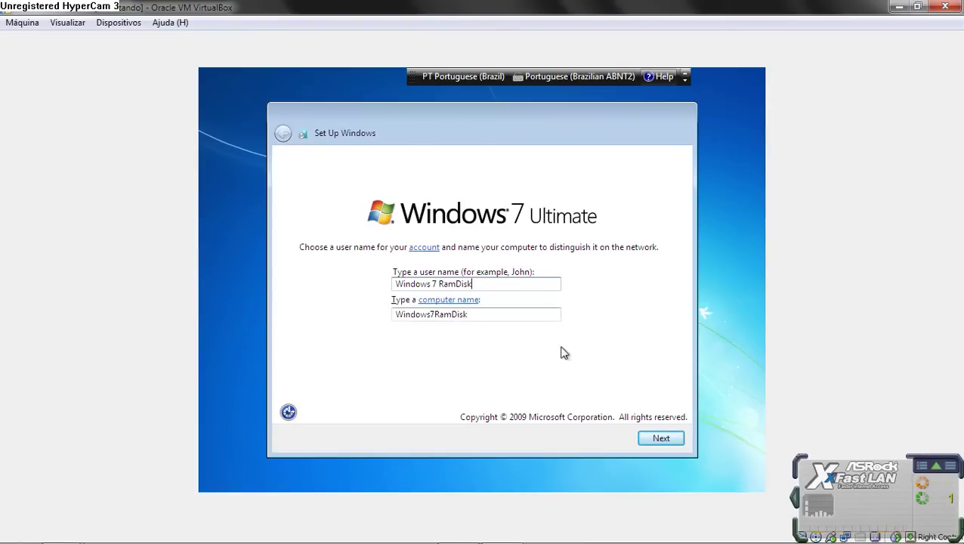
left_click(657, 441)
left_click(388, 240)
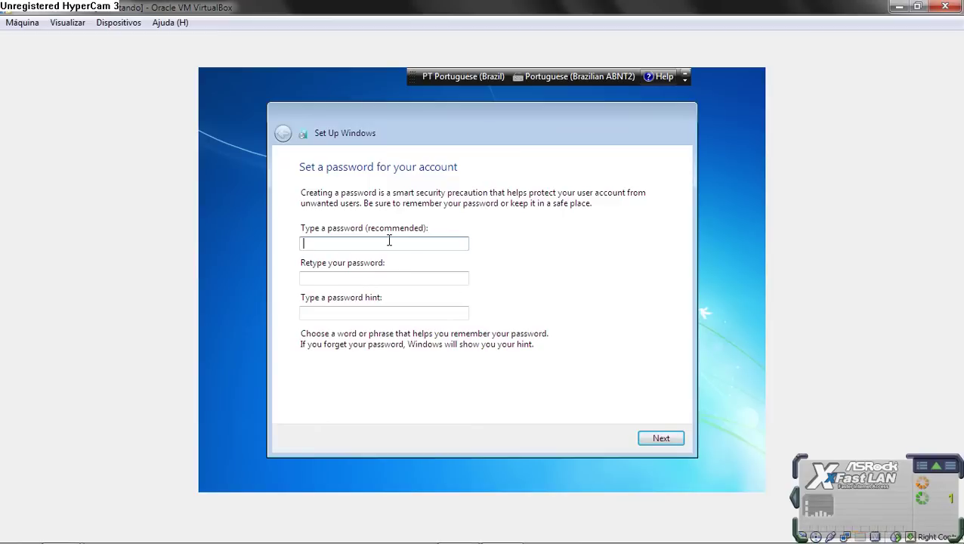
Step: Enter the account password, replacing the first entry after a mismatch
type("12")
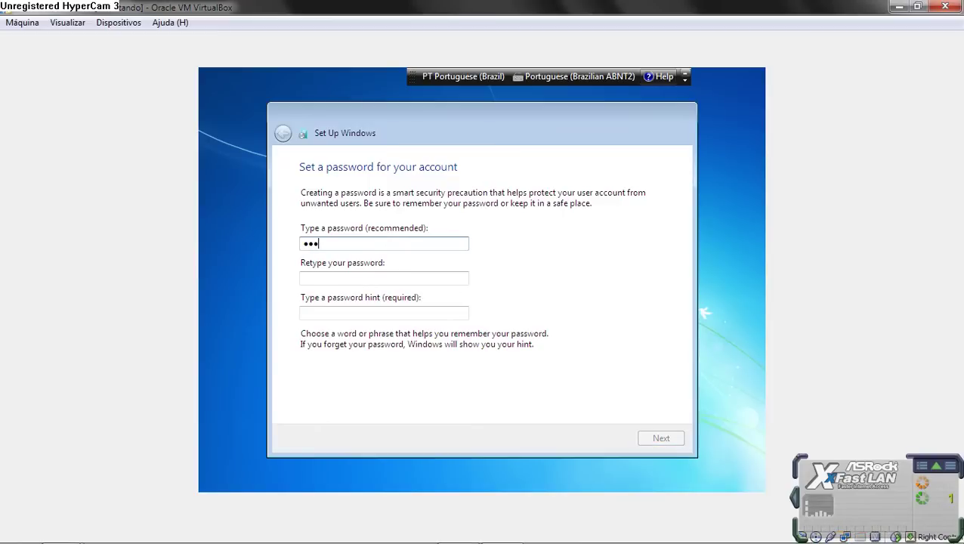
key("Tab")
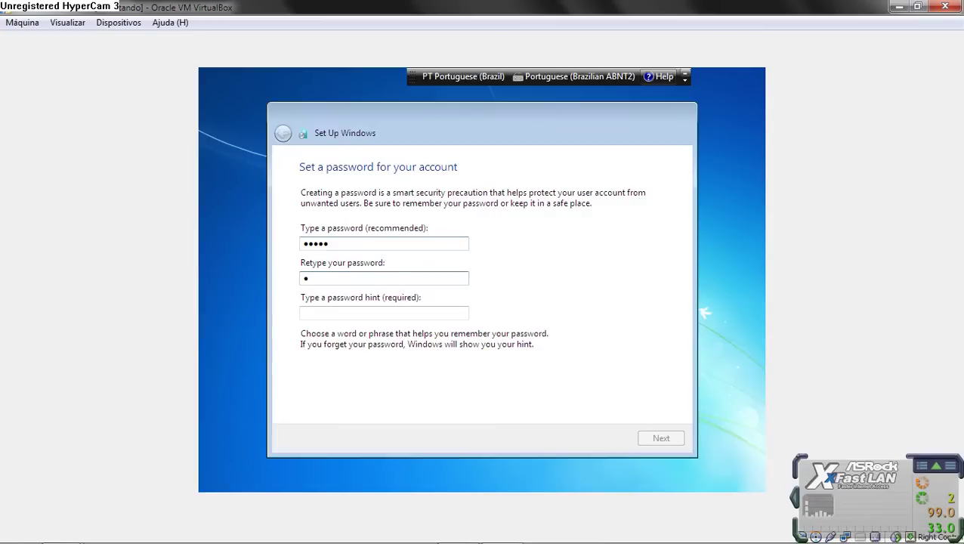
type("1234")
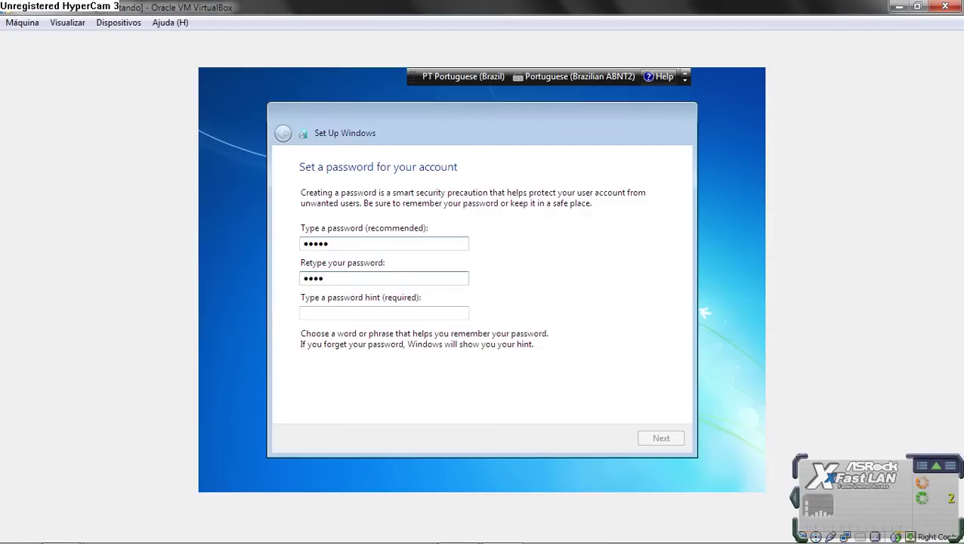
key("Tab")
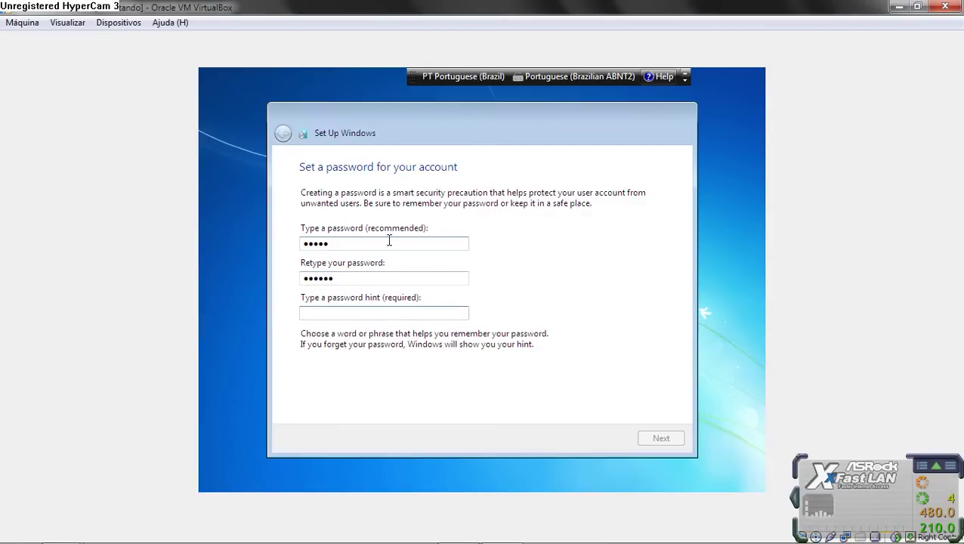
key("shift+Tab")
key("shift+Tab")
type("12")
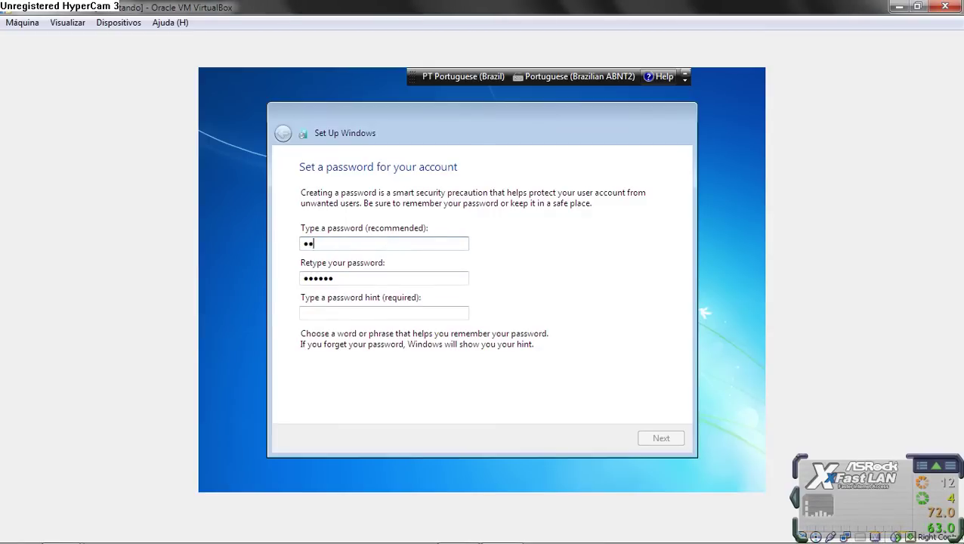
type("3456")
Step: Retype the account password, add the hint 'Win', and confirm
key("Tab")
type("1")
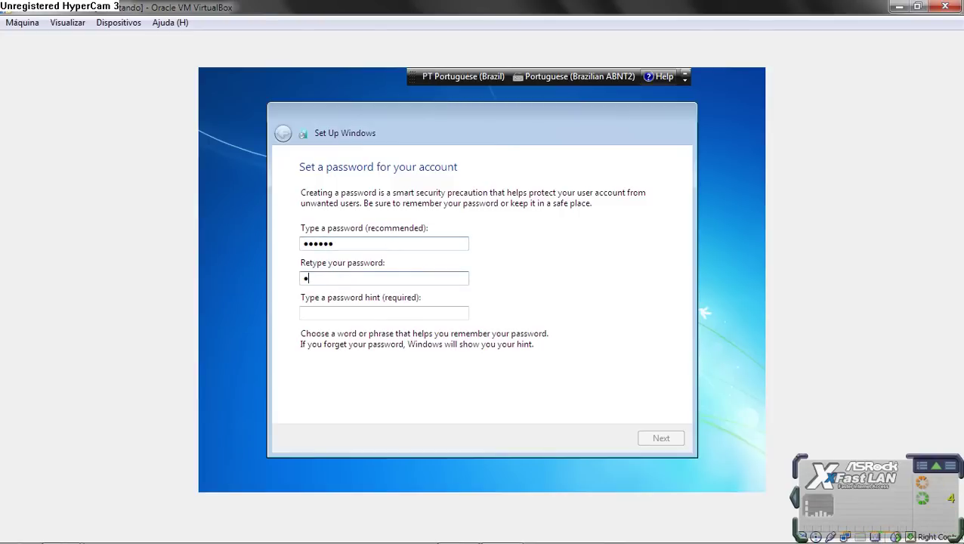
type("234")
key("Tab")
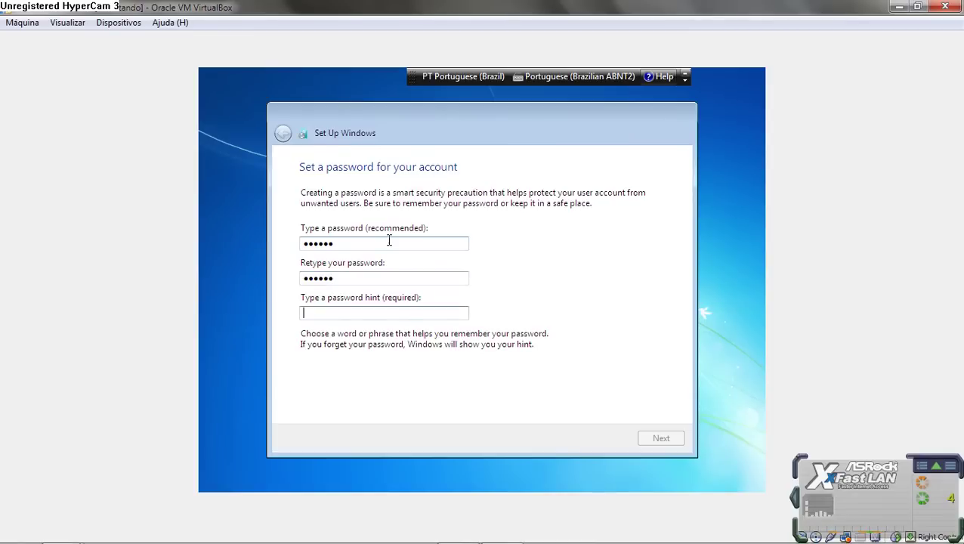
type("Win7RD")
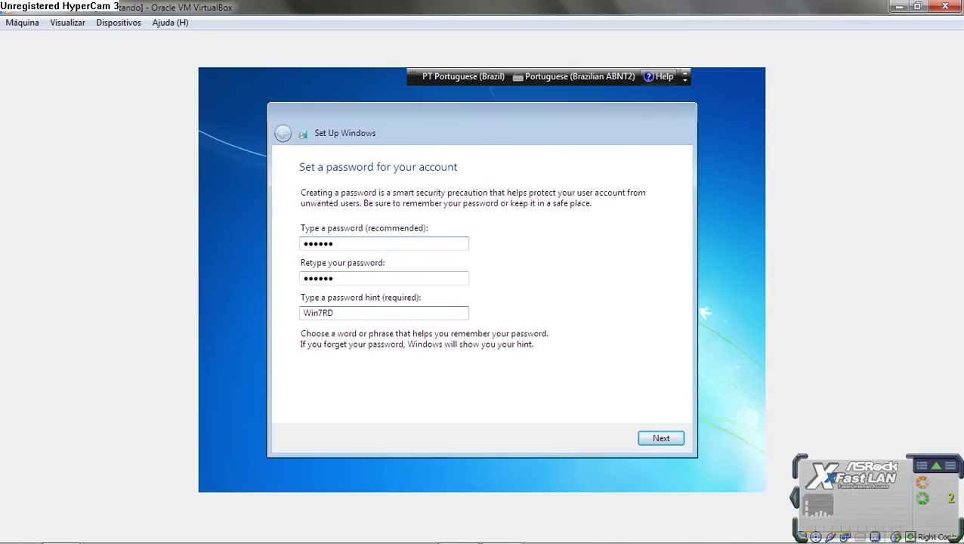
left_click(658, 438)
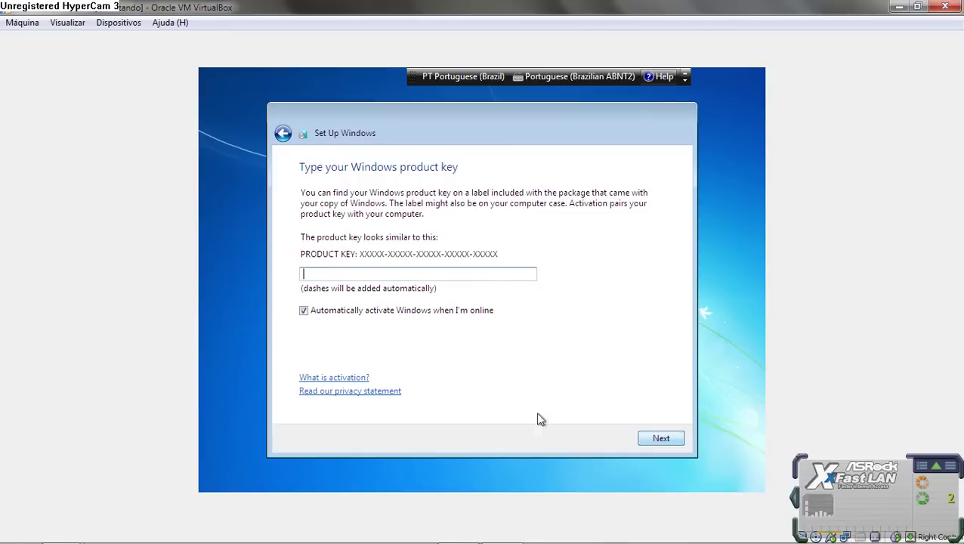
Step: Skip the product key with auto-activation off, choose Ask me later for updates, and accept Brasilia time
left_click(356, 314)
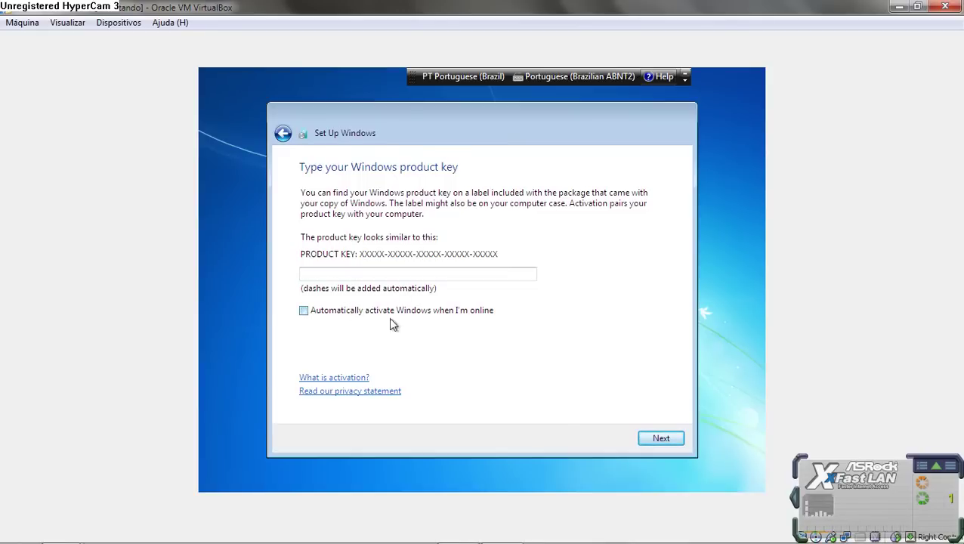
left_click(656, 438)
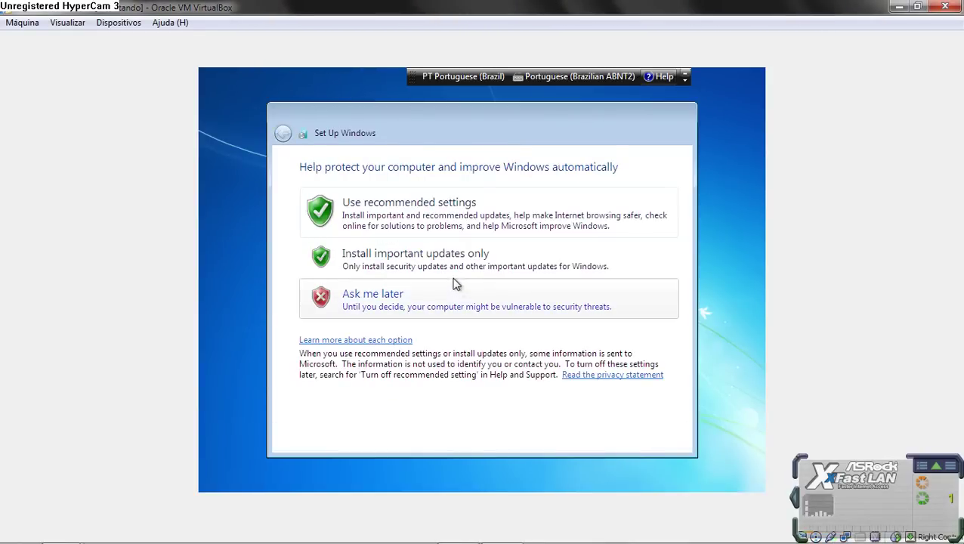
left_click(413, 314)
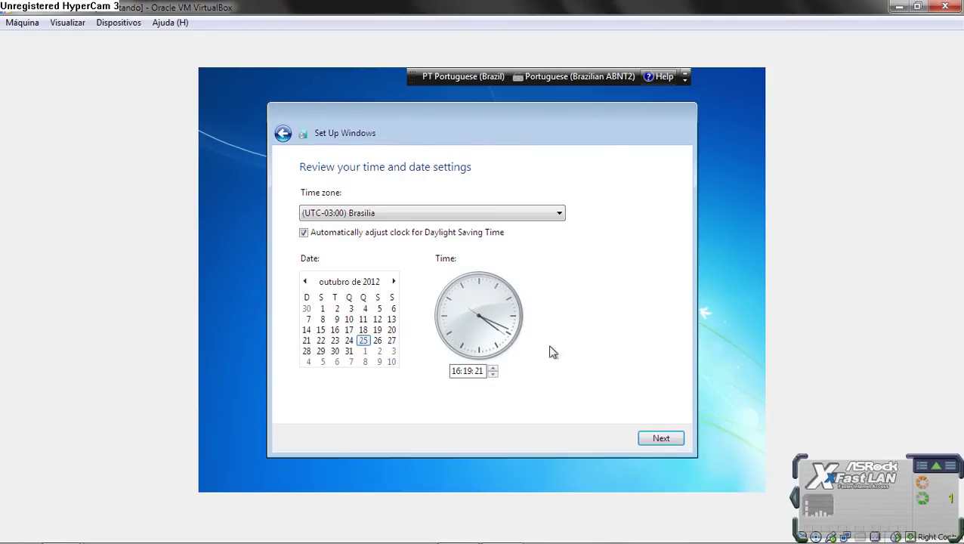
left_click(660, 439)
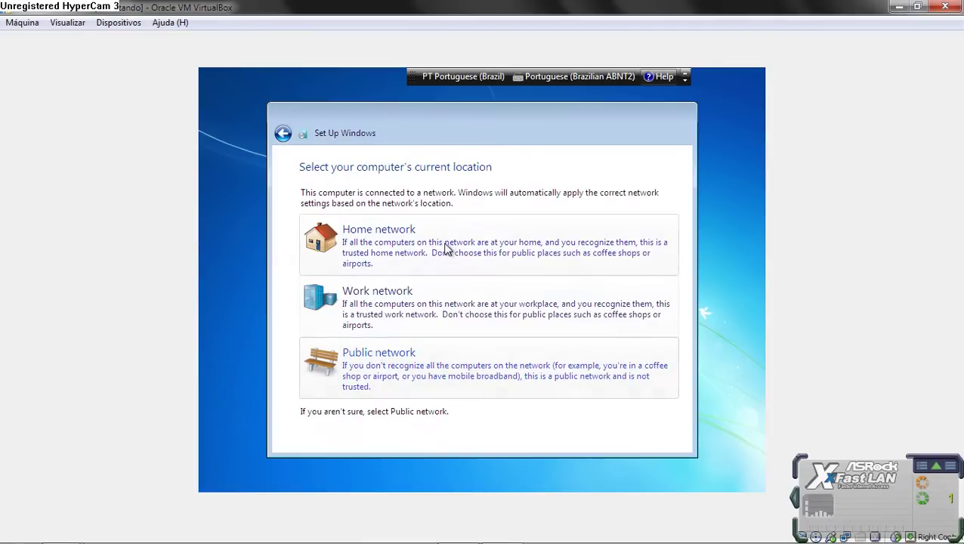
Step: Set the network location to Home network and bring the host Computador window forward
left_click(407, 238)
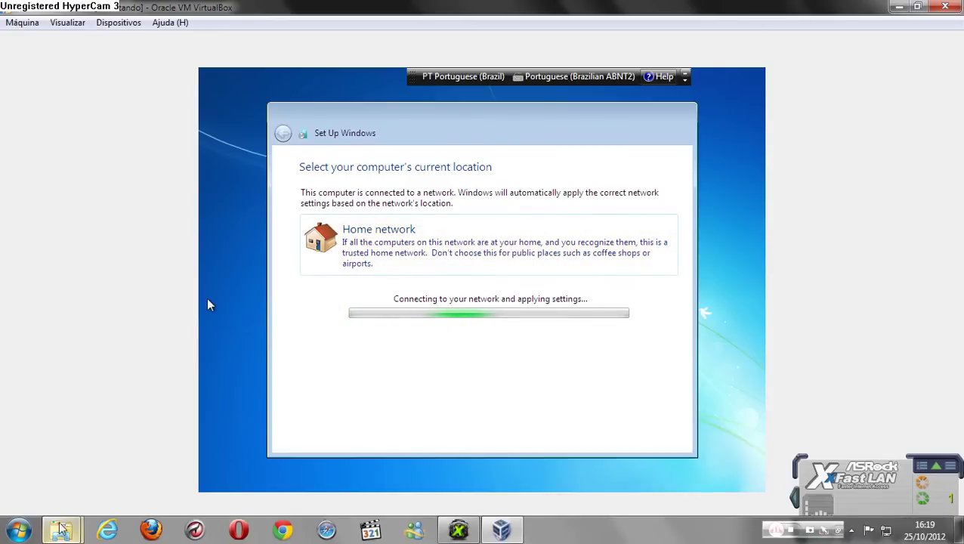
mouse_move(75, 536)
left_click(75, 462)
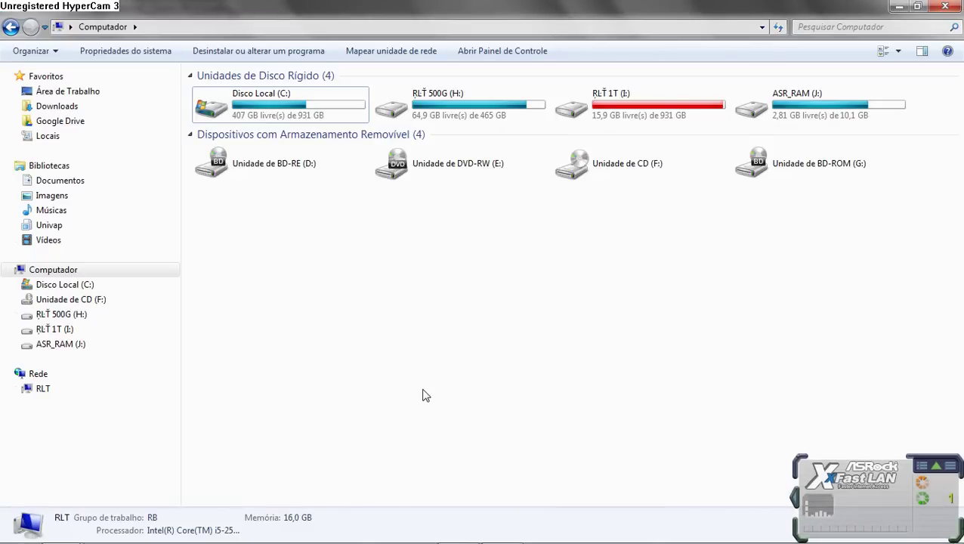
Step: Minimize the host Computador window, check Task Manager's performance view, then hide it to see the VM
left_click(898, 6)
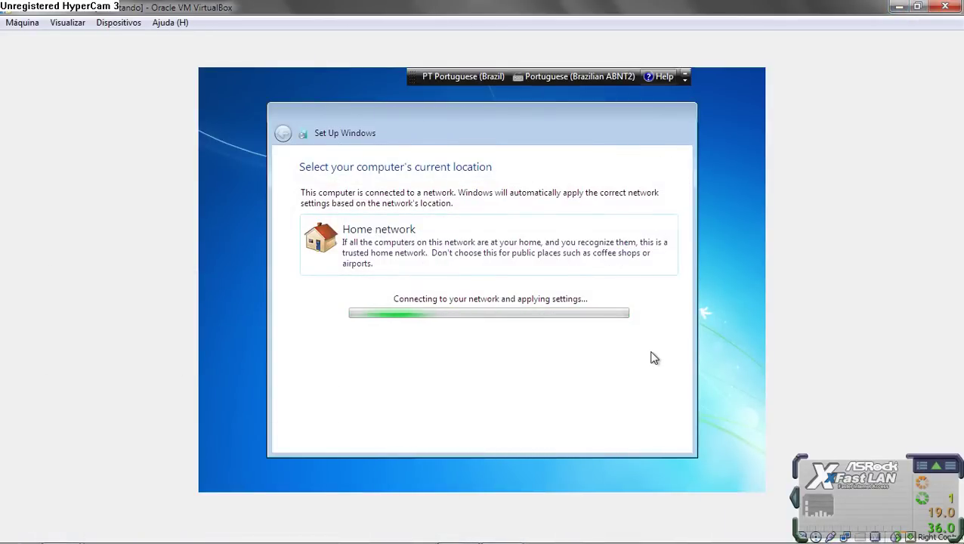
left_click(853, 532)
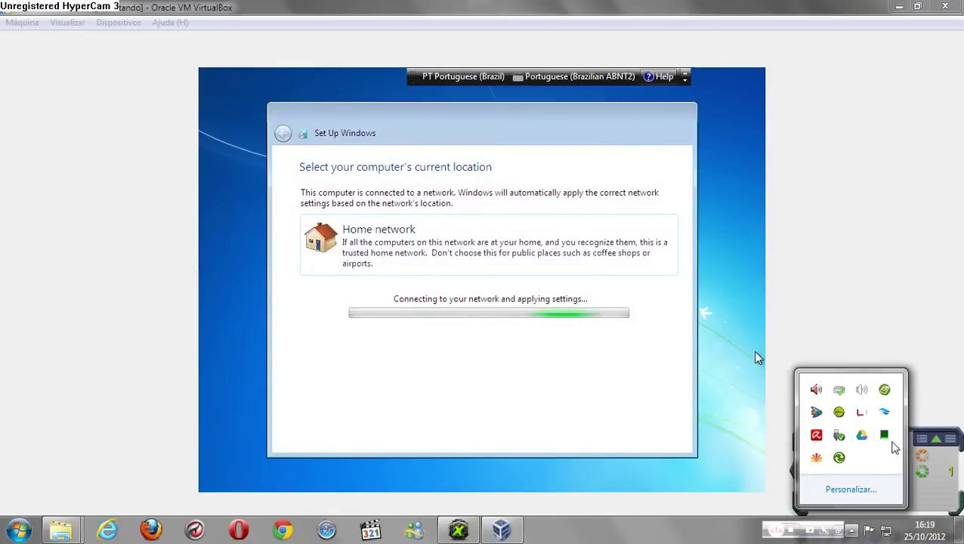
left_click(884, 436)
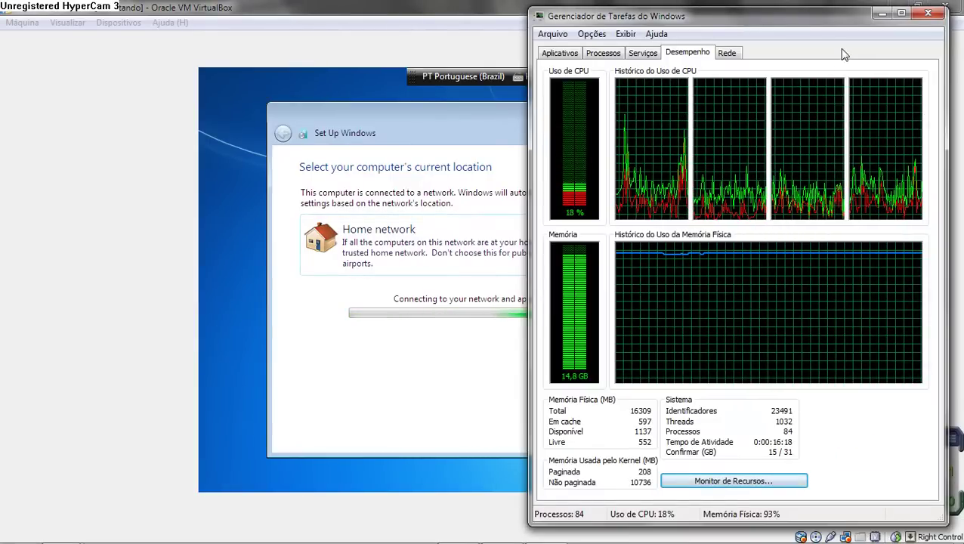
left_click(878, 17)
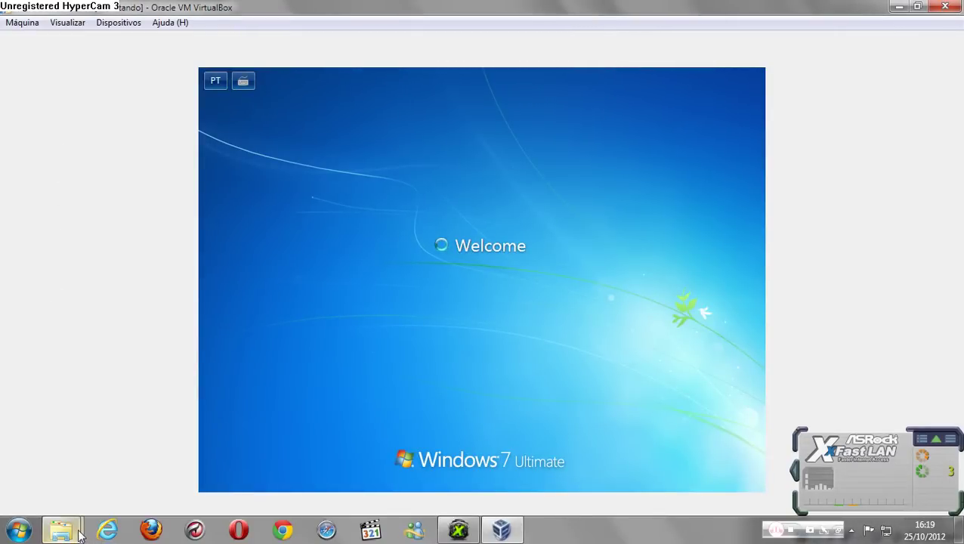
Step: Bring the Windows 7 RamDisk folder and Computador windows forward from their taskbar previews
mouse_move(61, 529)
left_click(228, 448)
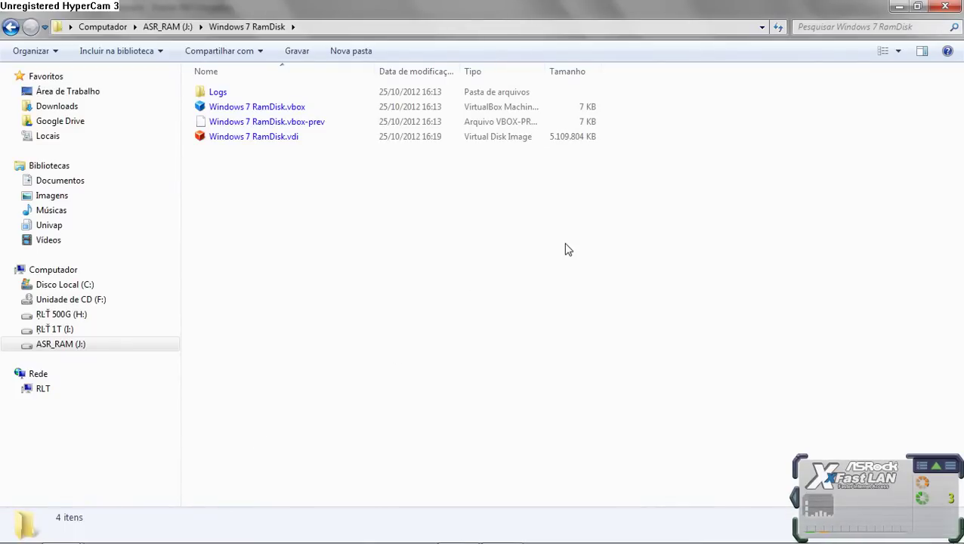
mouse_move(60, 529)
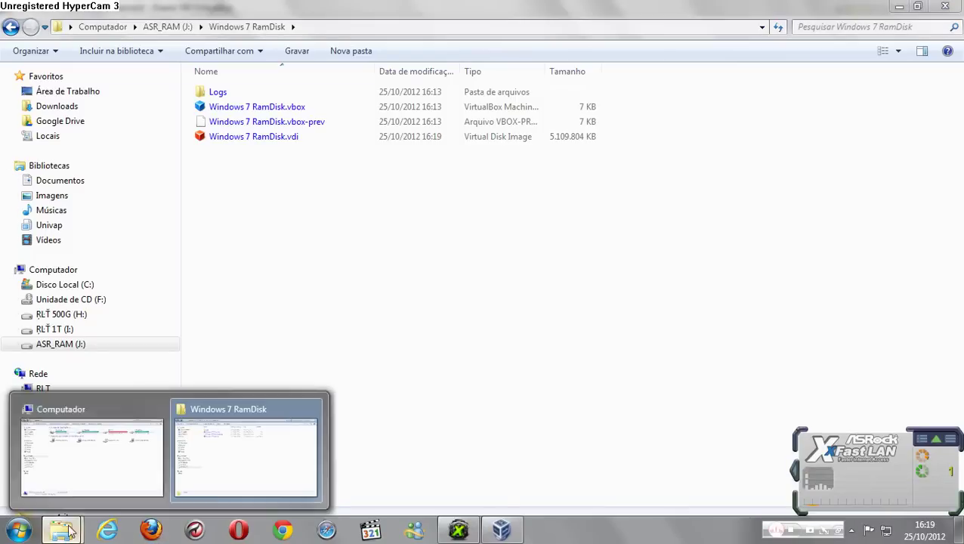
left_click(86, 449)
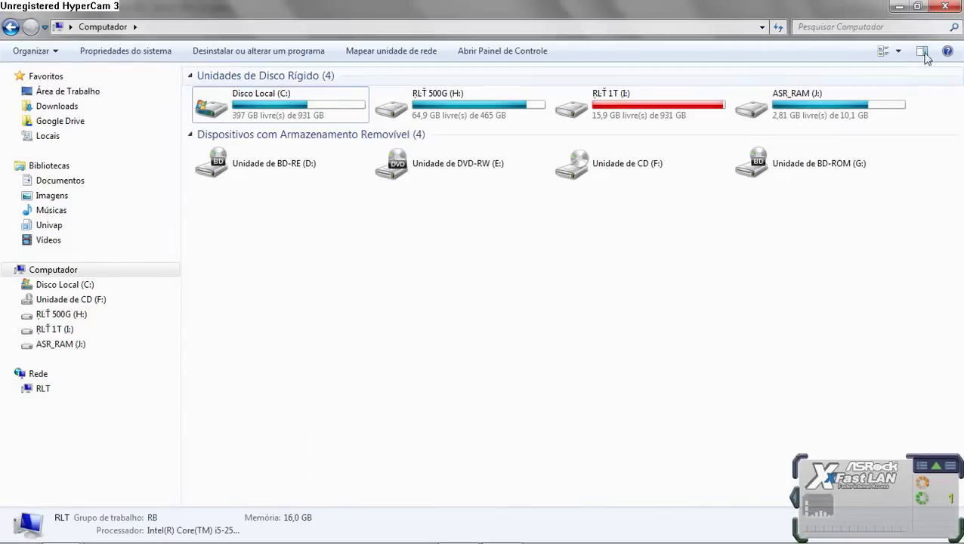
Step: Minimize both Explorer windows and open the guest Windows 7 Start menu
left_click(899, 6)
left_click(899, 6)
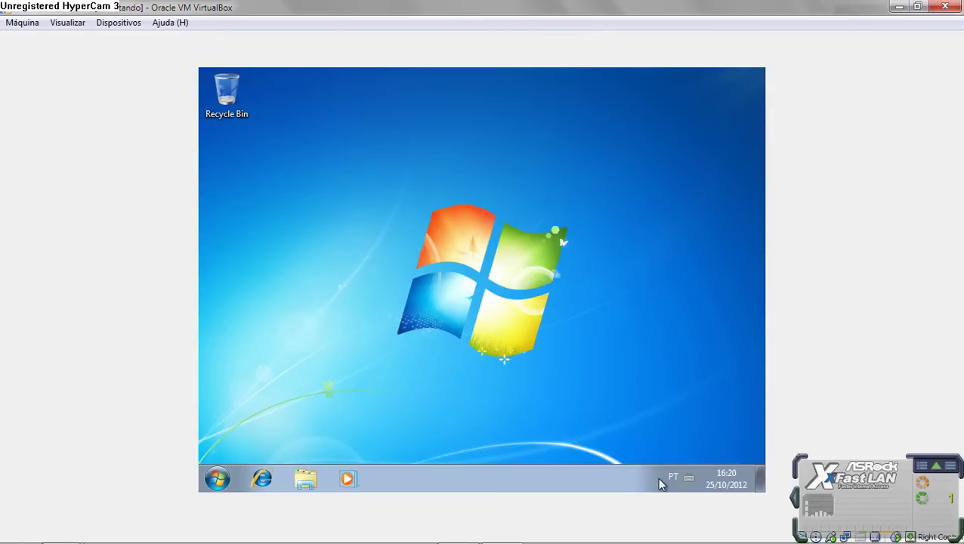
left_click(217, 478)
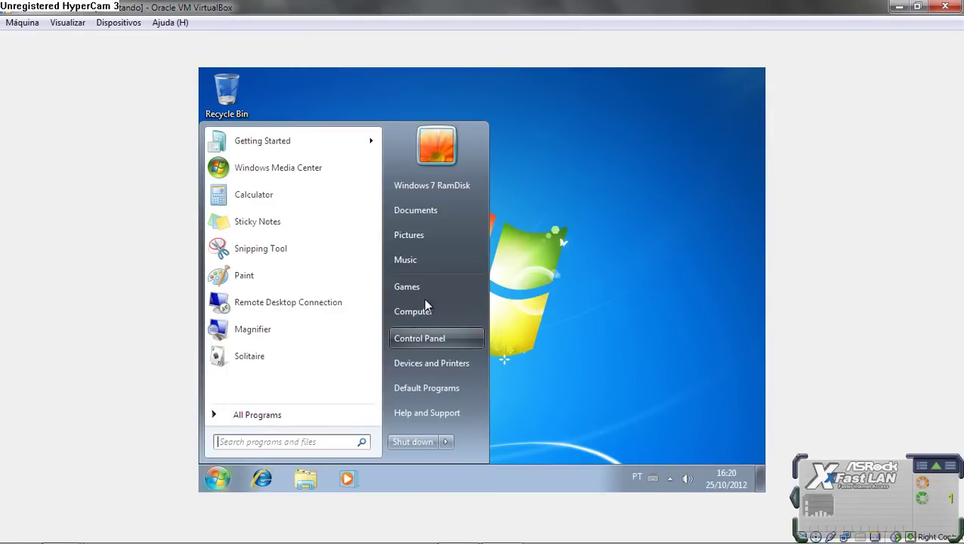